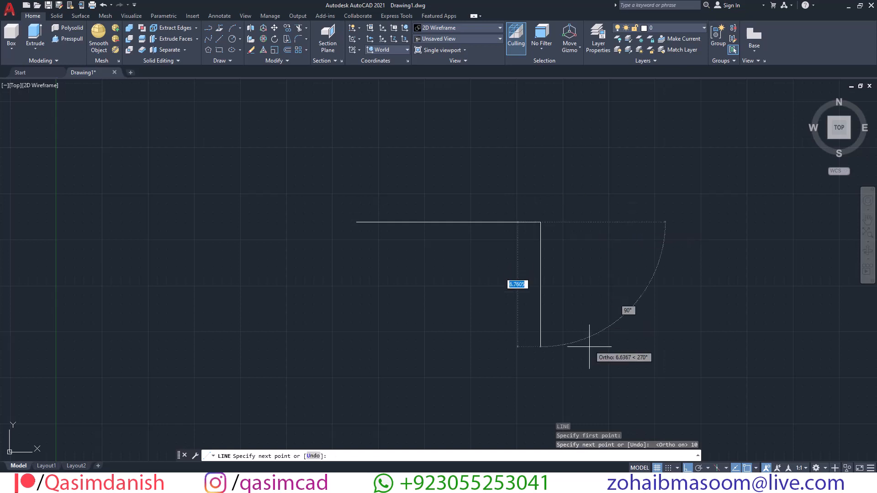
- Complete the square by drawing its right, bottom and left sides, each 10 units long, and finish the line at the start corner
{"action": "type", "text": "10"}
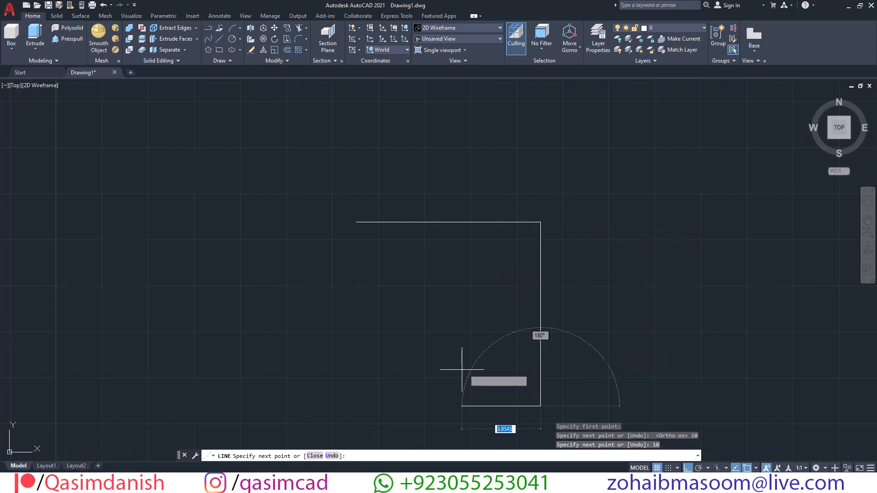
{"action": "key", "text": "Return"}
{"action": "type", "text": "10"}
{"action": "key", "text": "Return"}
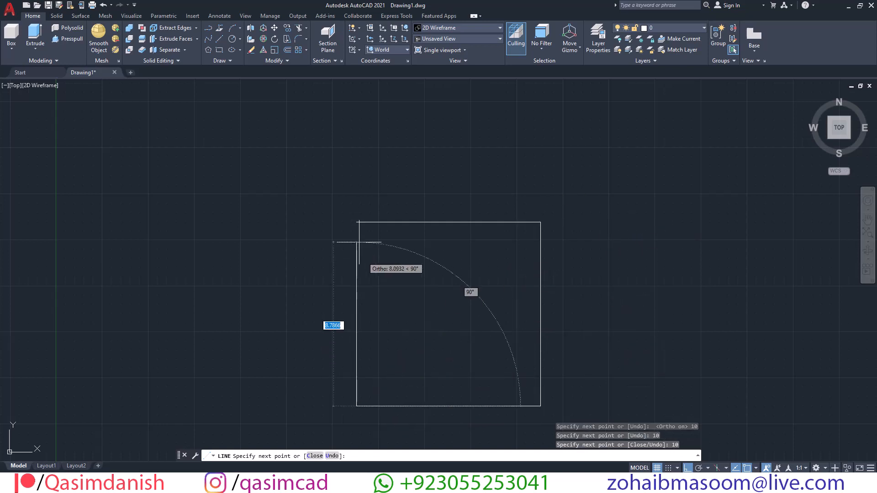
{"action": "left_click", "coordinate": [356, 223]}
{"action": "key", "text": "Escape"}
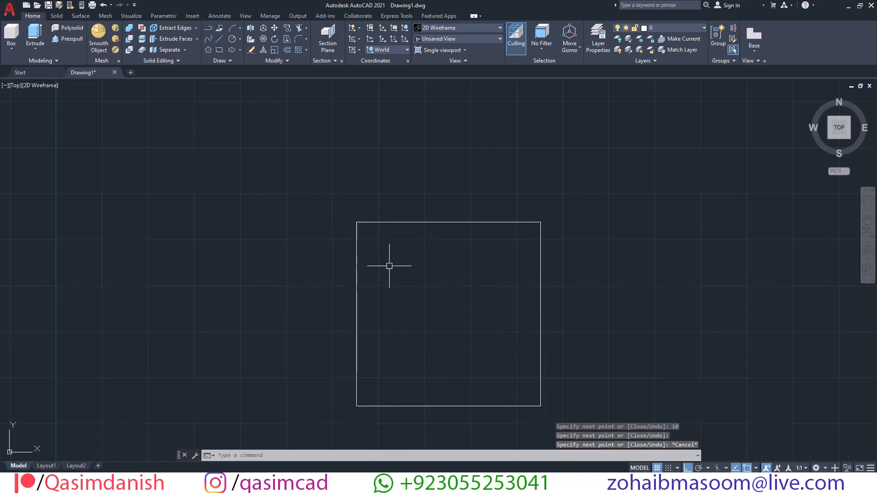
- Divide the square's top side into 9 equal segments
{"action": "middle_click_drag", "start_coordinate": [399, 277], "coordinate": [399, 244]}
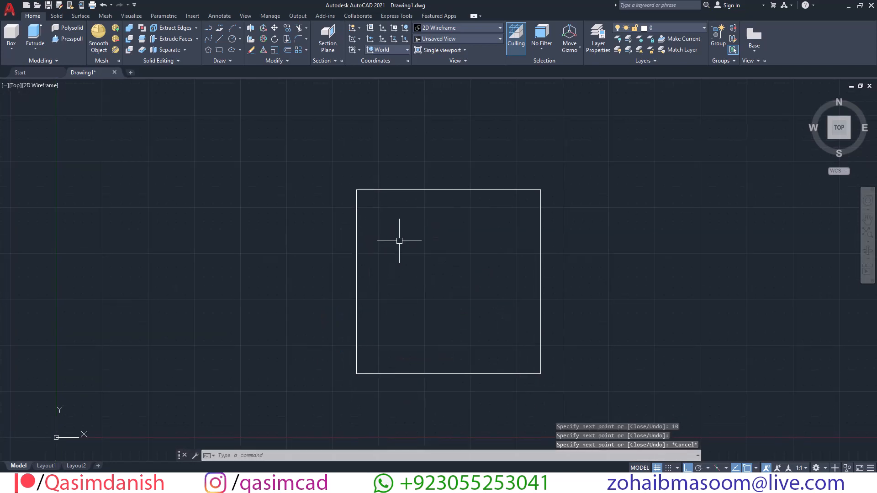
{"action": "key", "text": "Return"}
{"action": "left_click", "coordinate": [448, 190]}
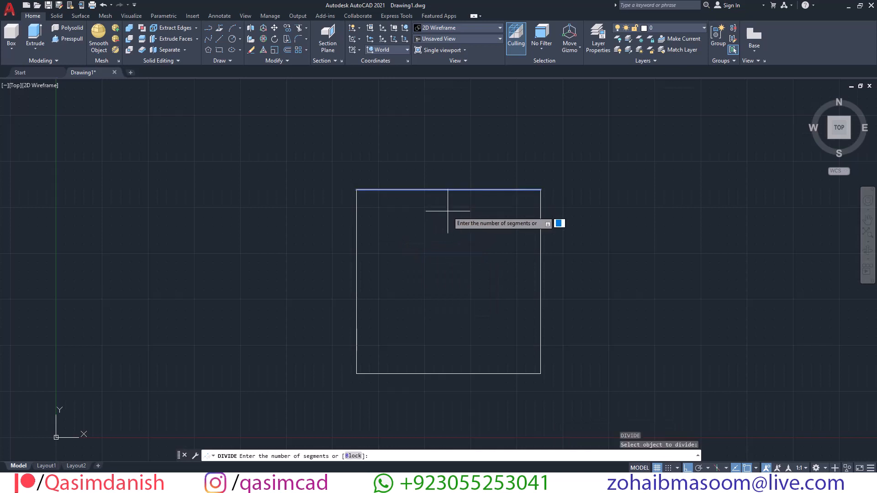
{"action": "key", "text": "Return"}
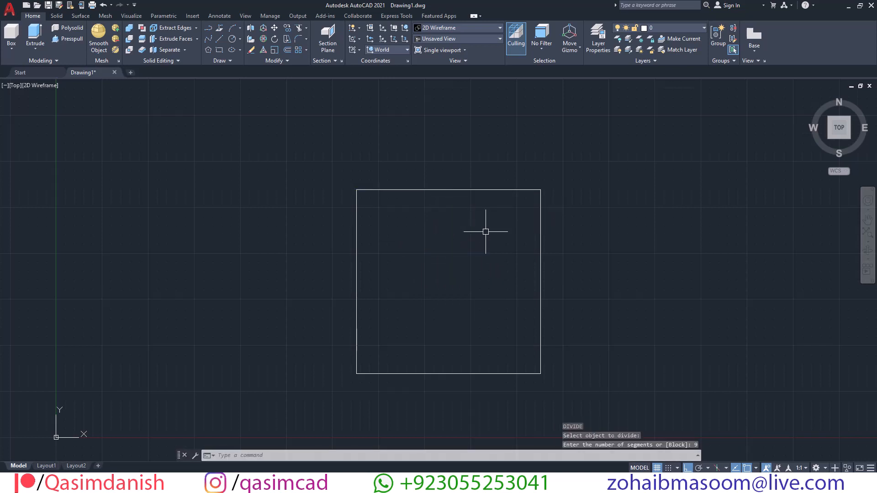
- Divide the square's right side into 9 equal segments
{"action": "key", "text": "Return"}
{"action": "left_click", "coordinate": [541, 280]}
{"action": "key", "text": "Return"}
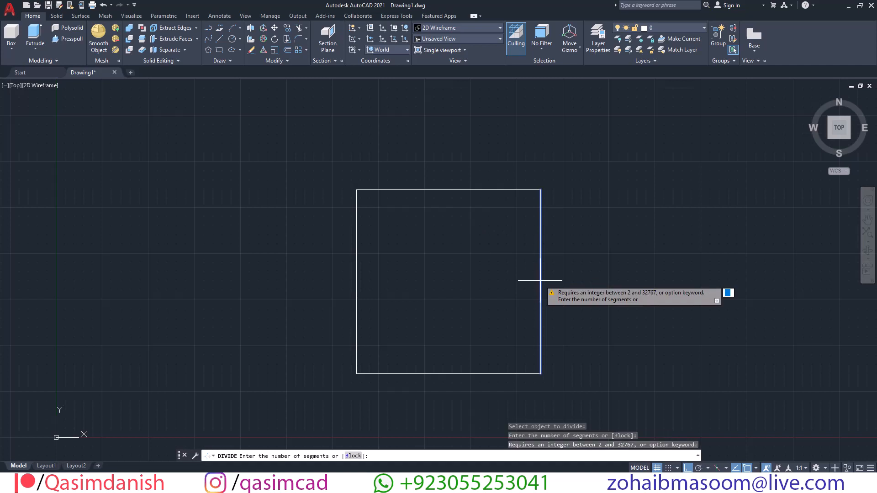
{"action": "type", "text": "9"}
{"action": "key", "text": "Return"}
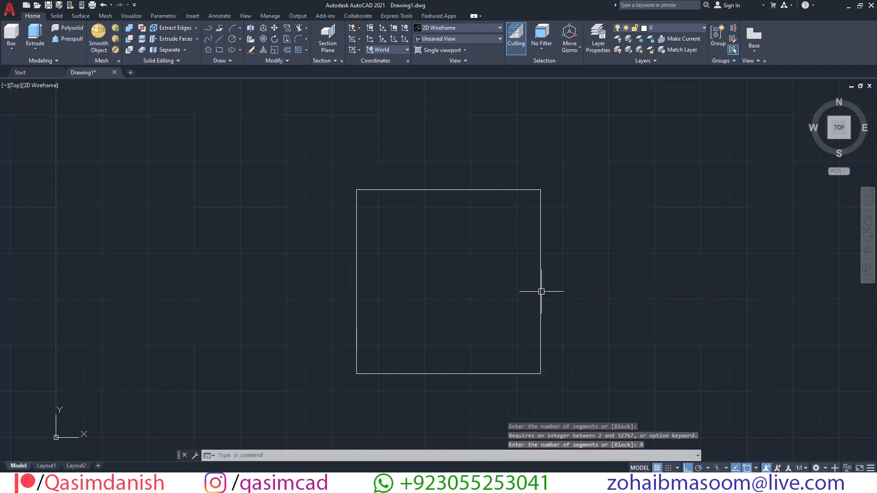
- Divide the square's bottom side into 9 equal segments
{"action": "key", "text": "Return"}
{"action": "left_click", "coordinate": [518, 374]}
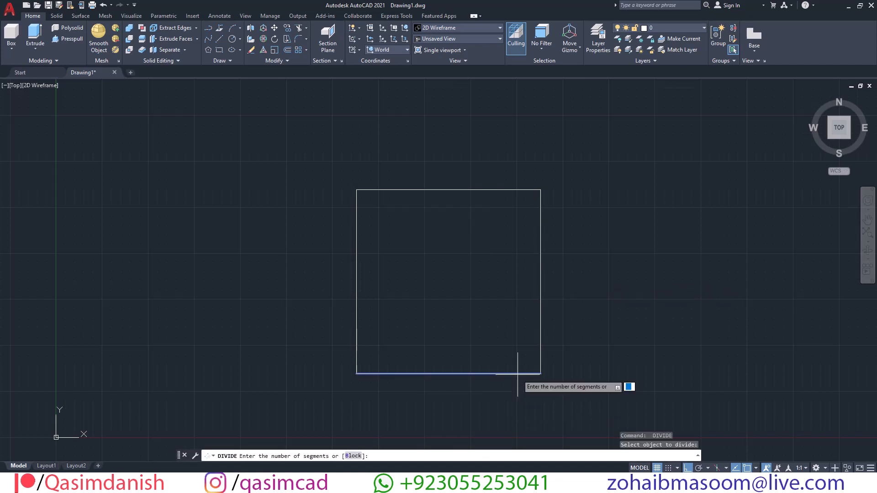
{"action": "key", "text": "Return"}
- Divide the square's left side into 9 equal segments
{"action": "key", "text": "Return"}
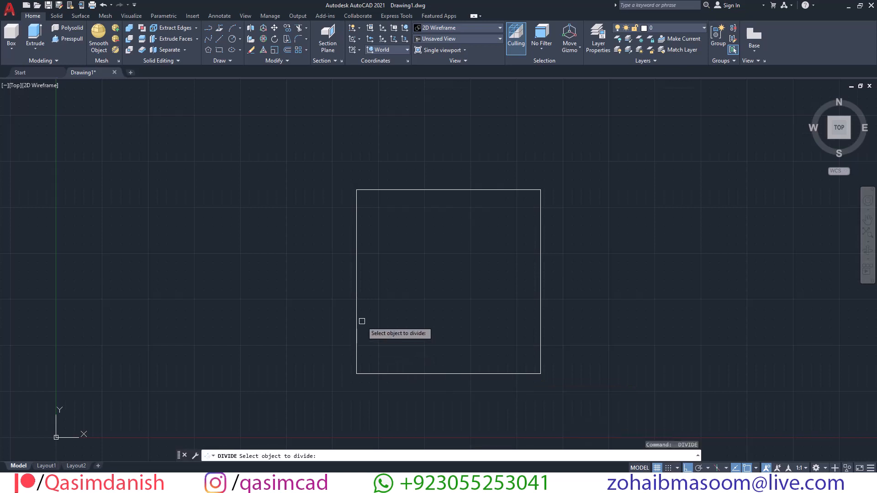
{"action": "left_click", "coordinate": [357, 320]}
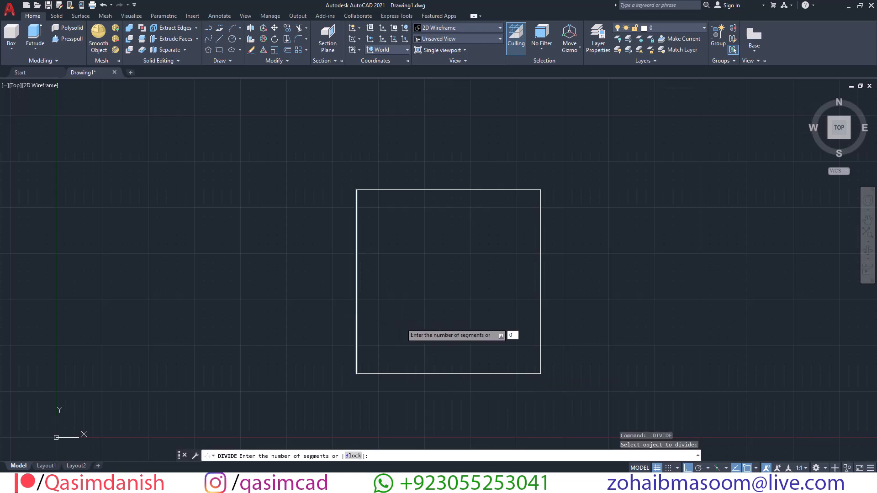
{"action": "key", "text": "Return"}
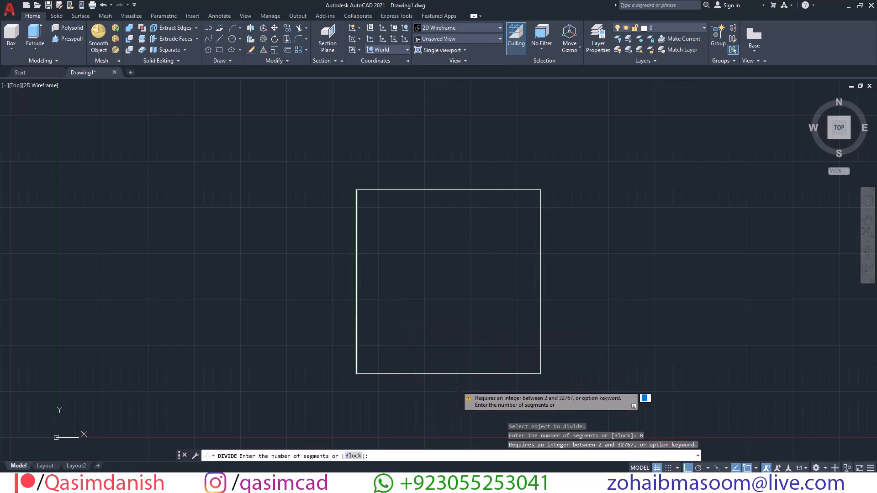
{"action": "type", "text": "9"}
{"action": "key", "text": "Return"}
- Hide the square's four side lines, keeping only the division points displayed
{"action": "left_click", "coordinate": [470, 374]}
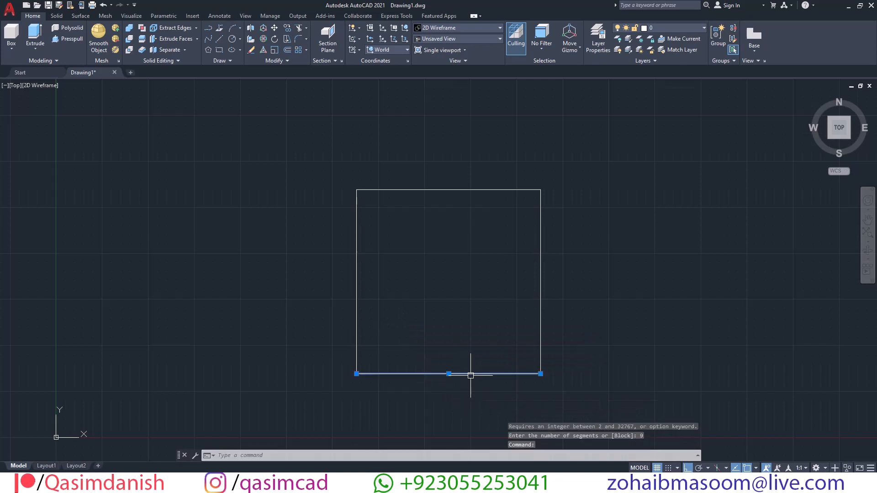
{"action": "left_click", "coordinate": [540, 341]}
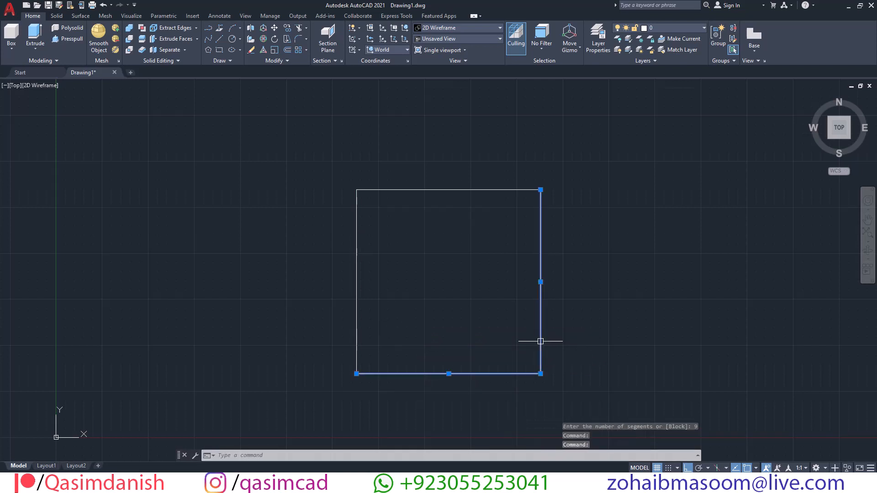
{"action": "left_click", "coordinate": [488, 191]}
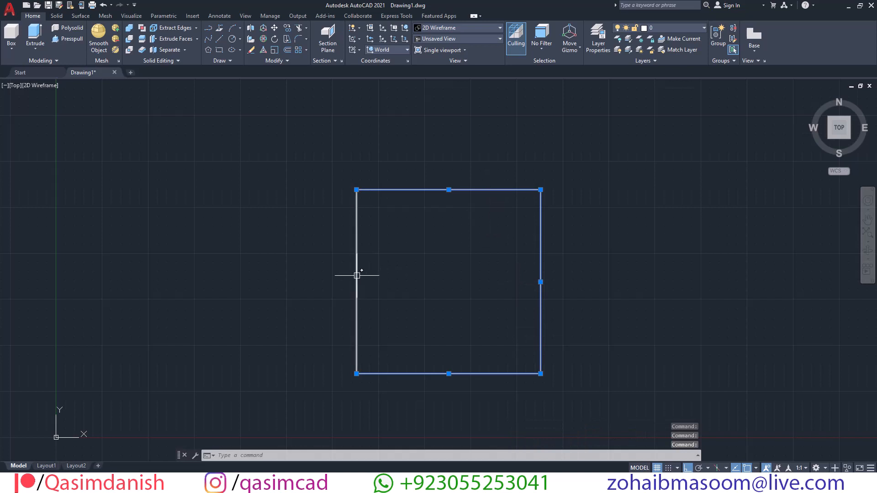
{"action": "right_click", "coordinate": [617, 223]}
{"action": "mouse_move", "coordinate": [640, 265]}
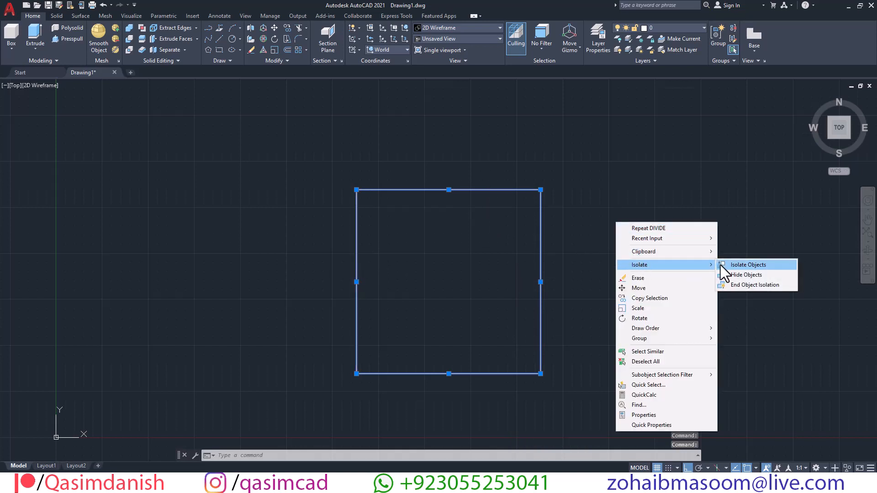
{"action": "left_click", "coordinate": [740, 275]}
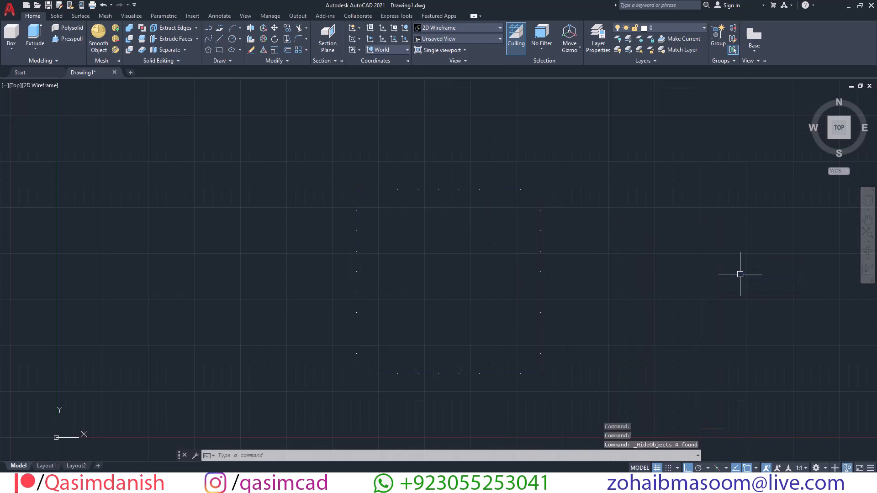
- Draw a polyline from the right side's uppermost division point through the bottom's rightmost, the left's lowest and the top's leftmost points
{"action": "type", "text": "L"}
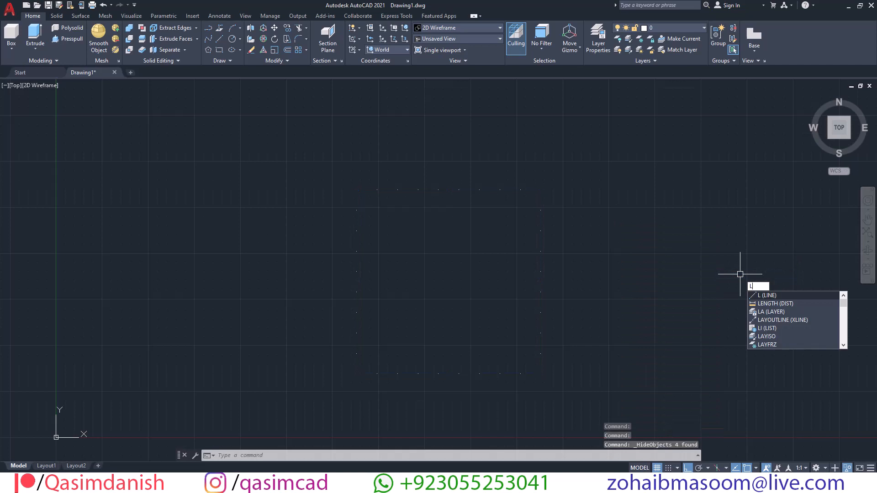
{"action": "key", "text": "Escape"}
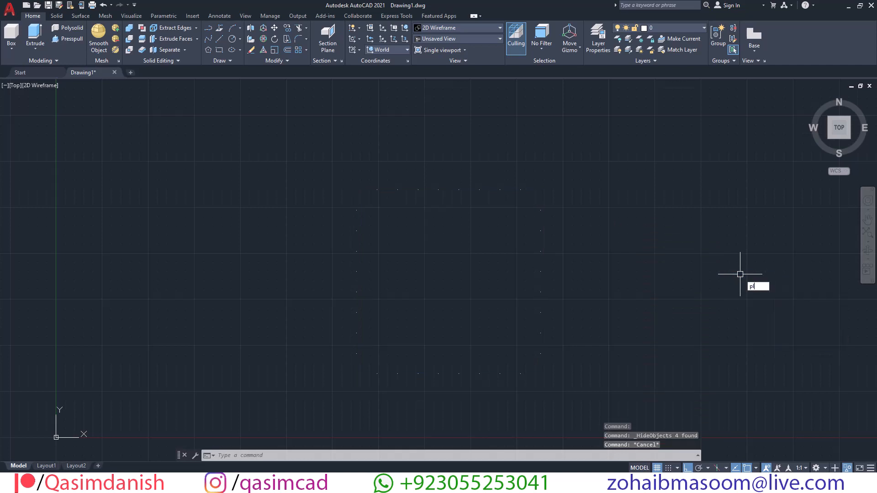
{"action": "type", "text": "pl"}
{"action": "key", "text": "Return"}
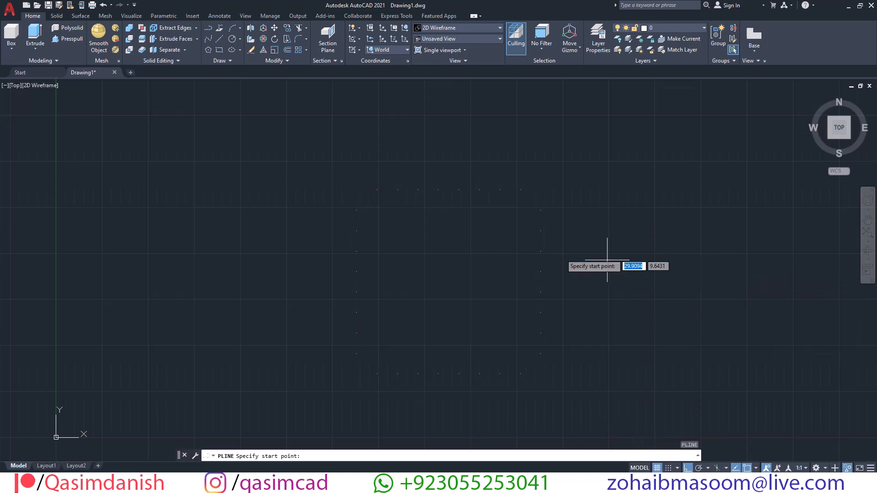
{"action": "left_click", "coordinate": [541, 210]}
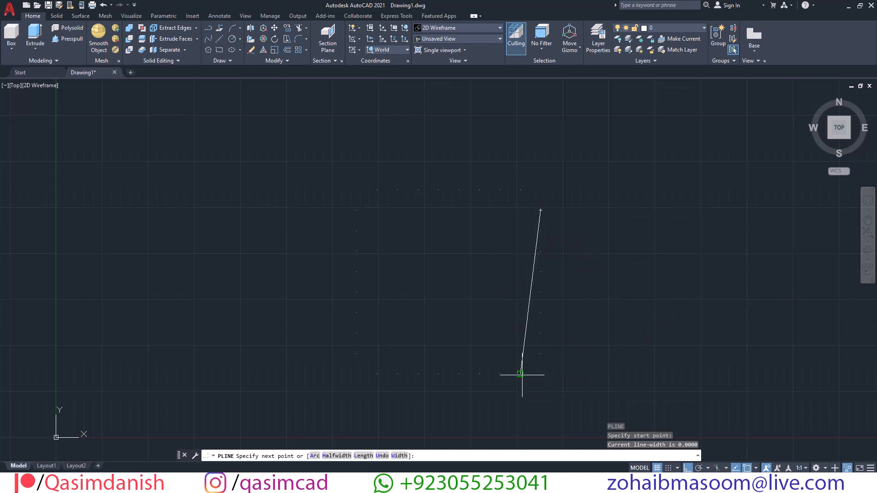
{"action": "left_click", "coordinate": [521, 373]}
{"action": "left_click", "coordinate": [356, 353]}
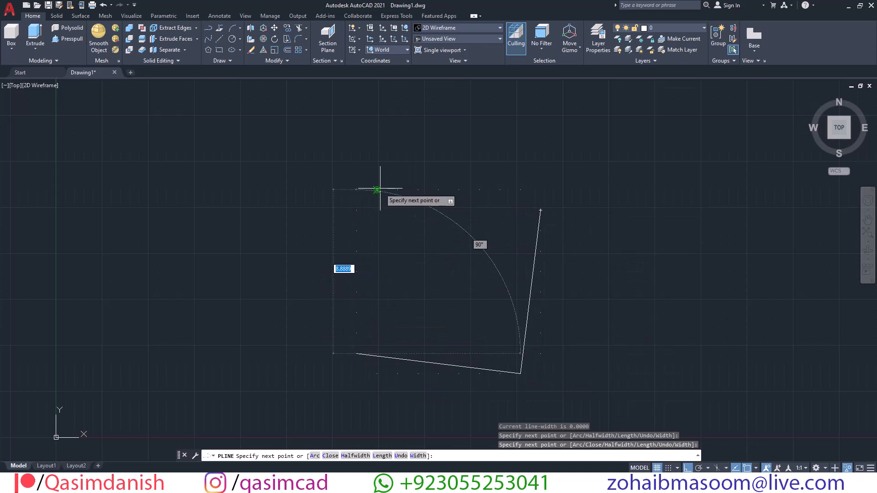
{"action": "left_click", "coordinate": [377, 189]}
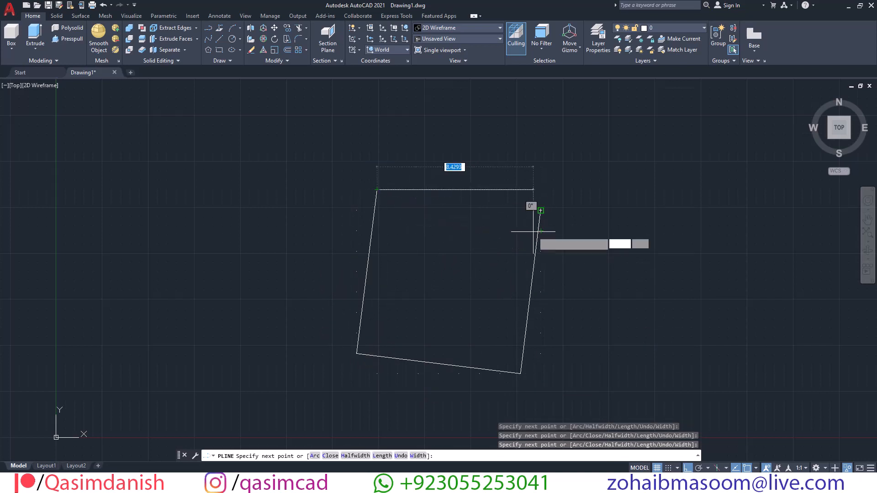
- With Ortho off, continue the polyline through a second inward turn, placing vertices on the first turn's segments in line with the next division points
{"action": "left_click", "coordinate": [687, 468]}
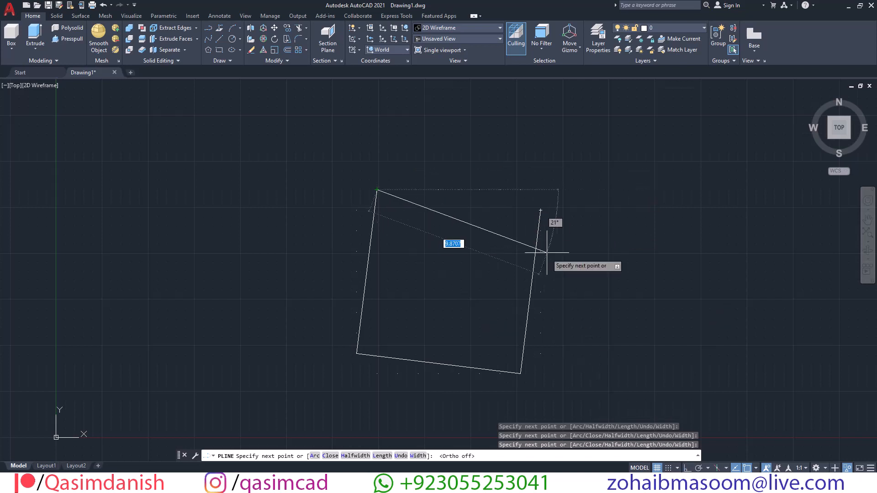
{"action": "left_click", "coordinate": [539, 230]}
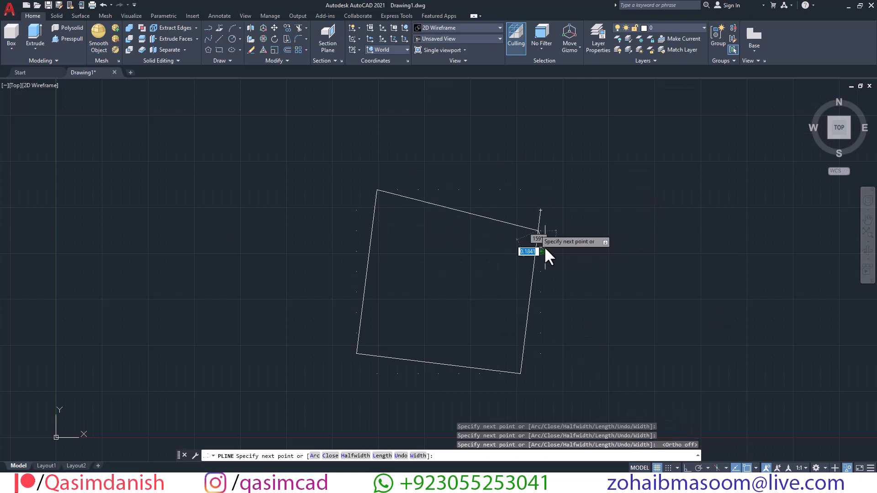
{"action": "left_click", "coordinate": [500, 374]}
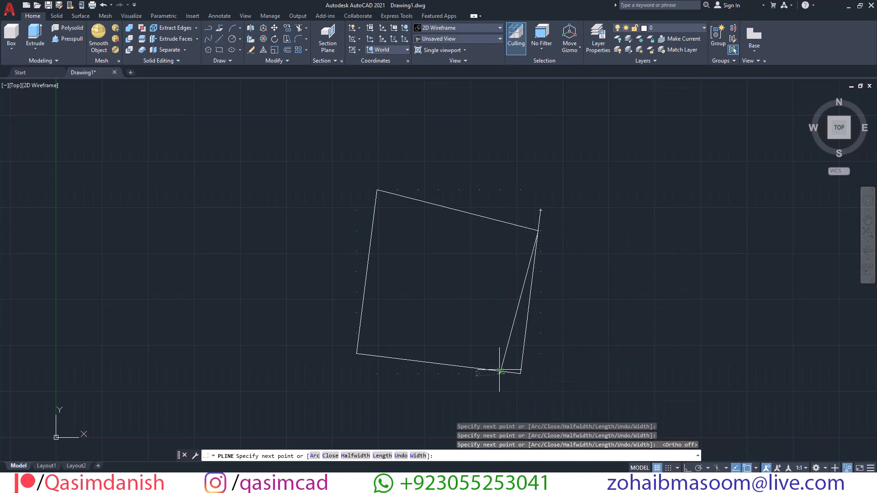
{"action": "key", "text": "ctrl+z"}
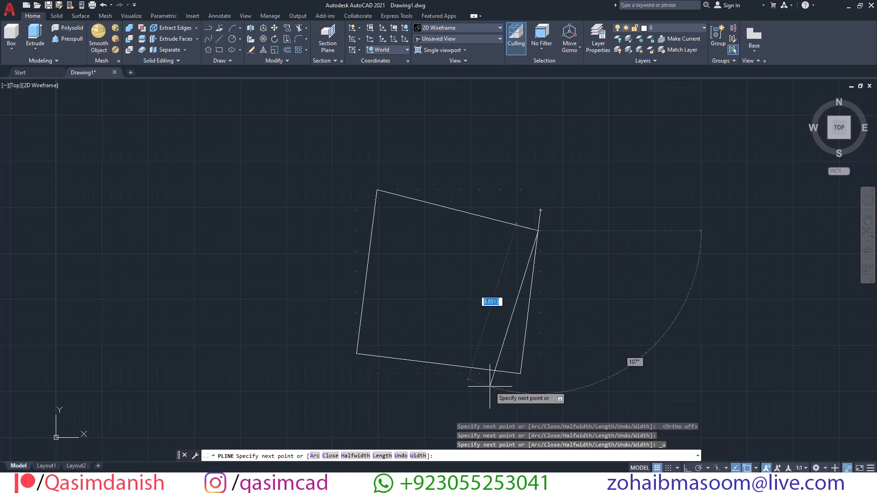
{"action": "scroll", "coordinate": [500, 358], "scroll_direction": "up", "scroll_amount": 5}
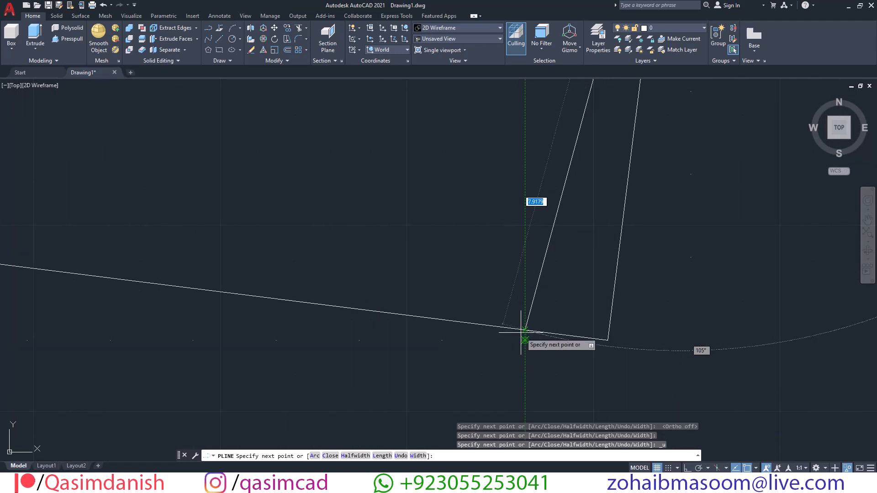
{"action": "scroll", "coordinate": [521, 333], "scroll_direction": "down", "scroll_amount": 5}
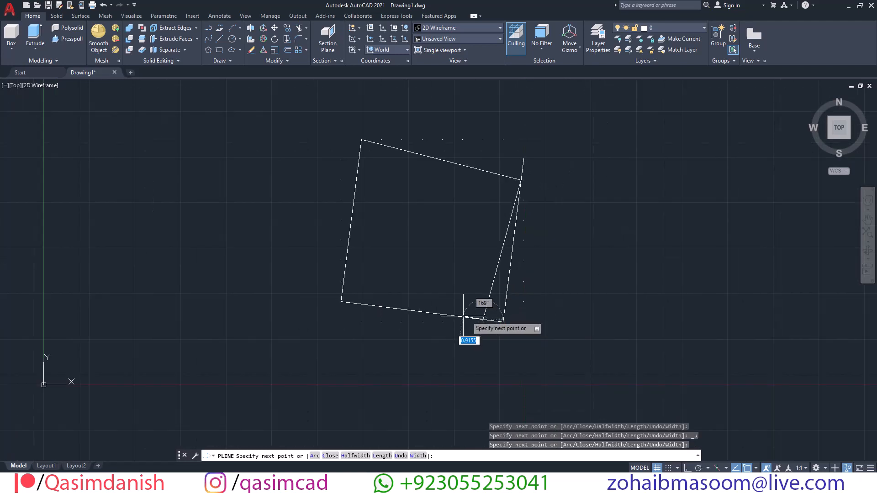
{"action": "left_click", "coordinate": [341, 282]}
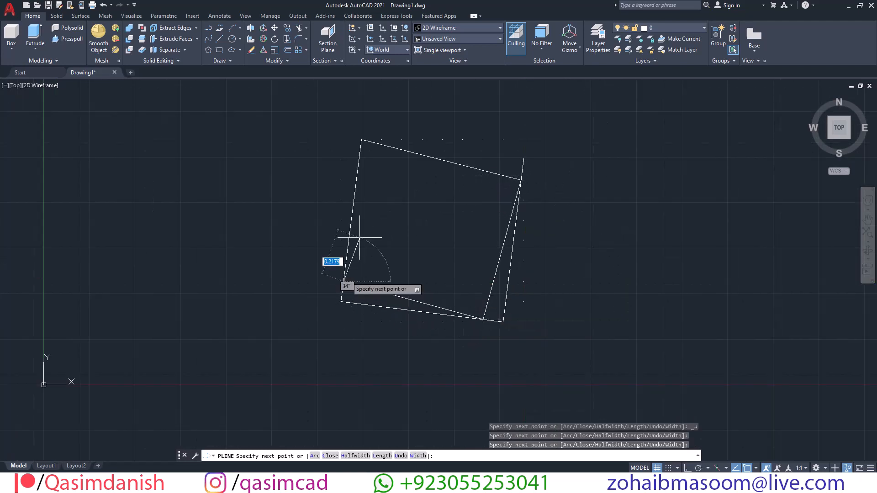
{"action": "left_click", "coordinate": [383, 145]}
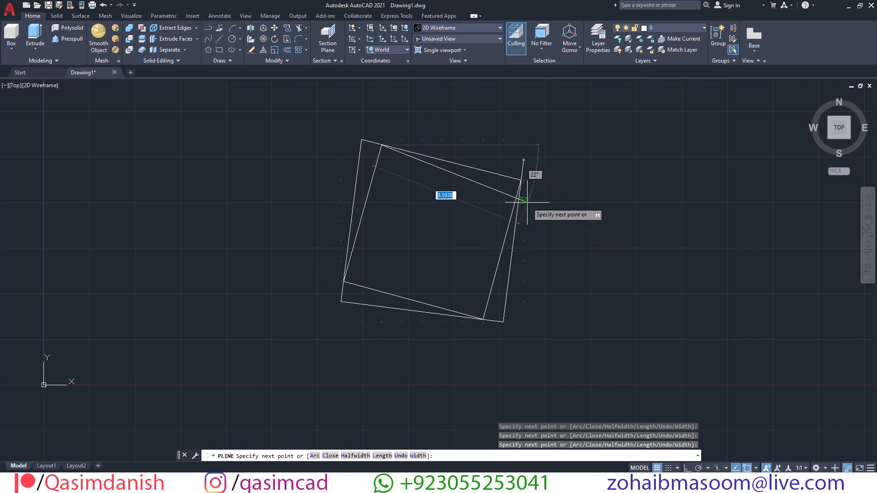
- Undo the last polyline vertex and continue with a third inward turn, placing its vertices on the second turn's segments in line with the division points
{"action": "key", "text": "ctrl+z"}
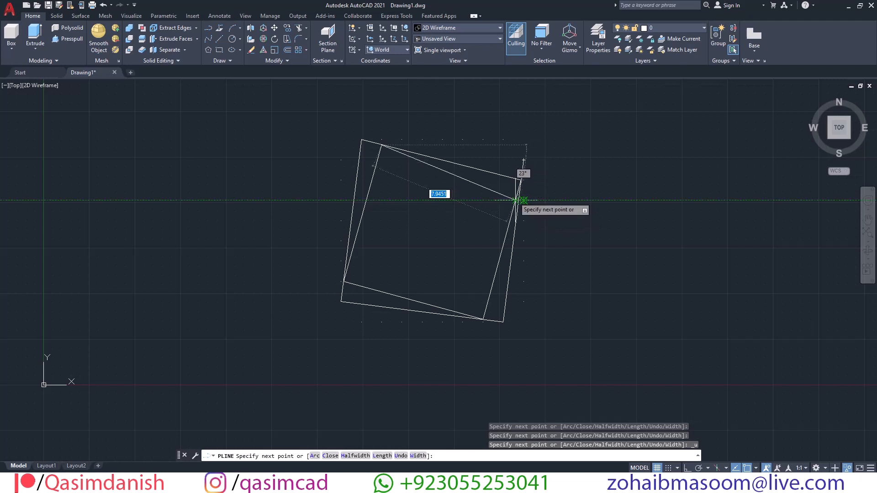
{"action": "left_click", "coordinate": [519, 199]}
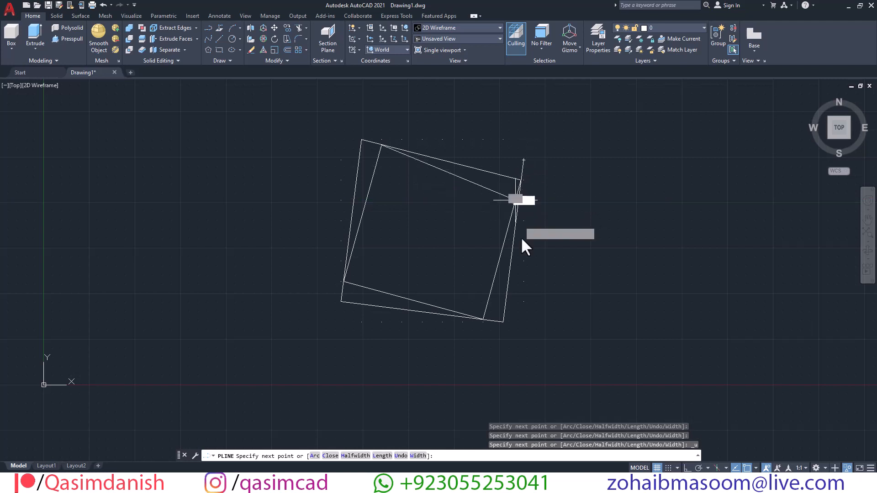
{"action": "left_click", "coordinate": [462, 314]}
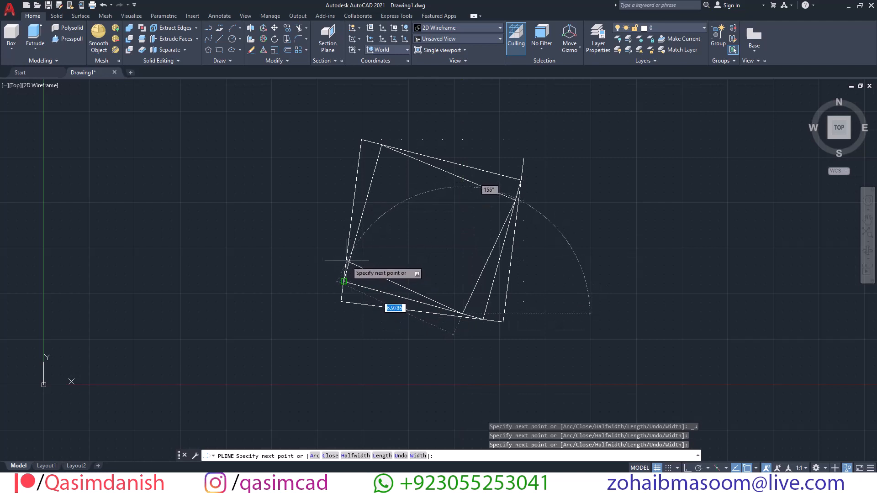
{"action": "scroll", "coordinate": [348, 259], "scroll_direction": "up", "scroll_amount": 4}
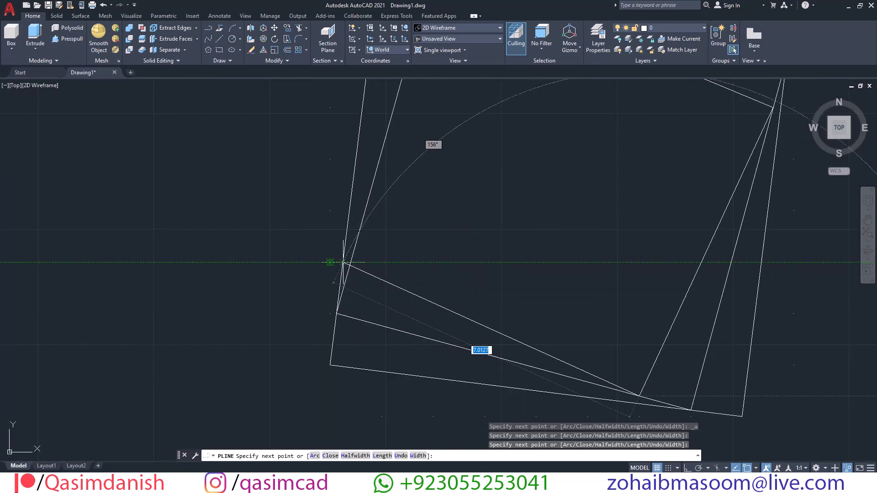
{"action": "left_click", "coordinate": [351, 261]}
{"action": "scroll", "coordinate": [351, 262], "scroll_direction": "down", "scroll_amount": 4}
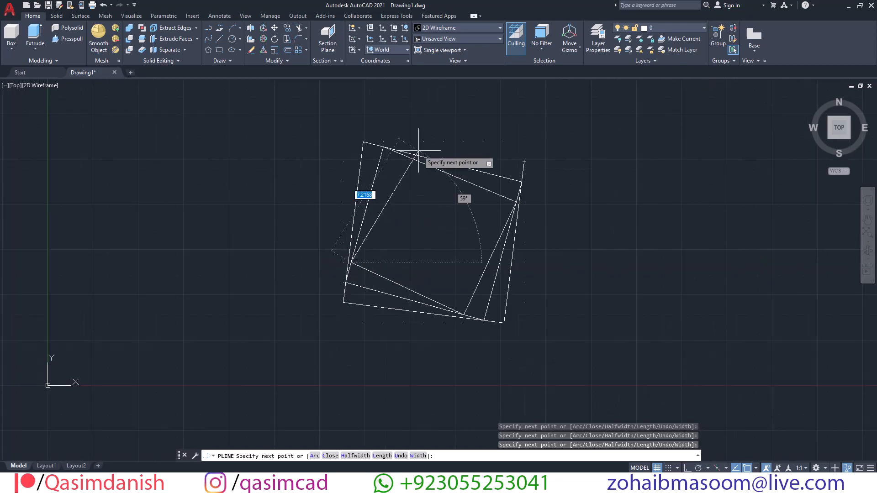
{"action": "left_click", "coordinate": [403, 181]}
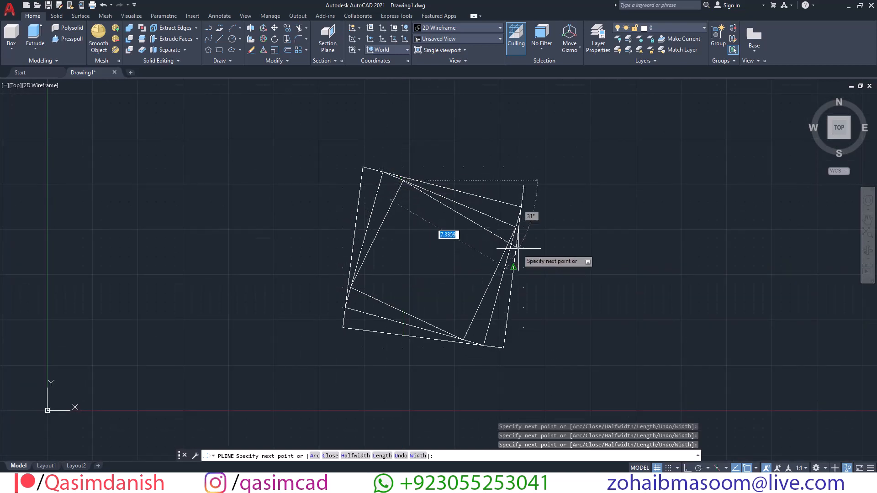
- Continue the polyline through a fourth inward turn, with vertices on the third turn's segments in line with the next division points
{"action": "left_click", "coordinate": [506, 247]}
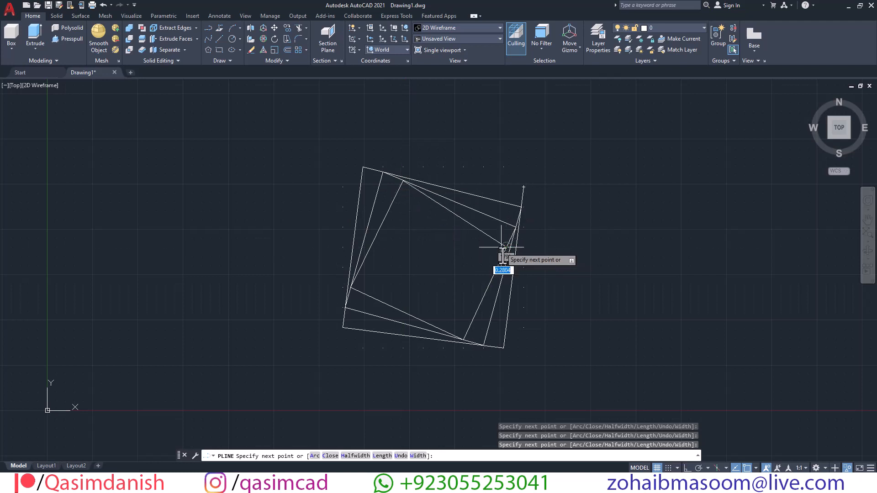
{"action": "left_click", "coordinate": [443, 329]}
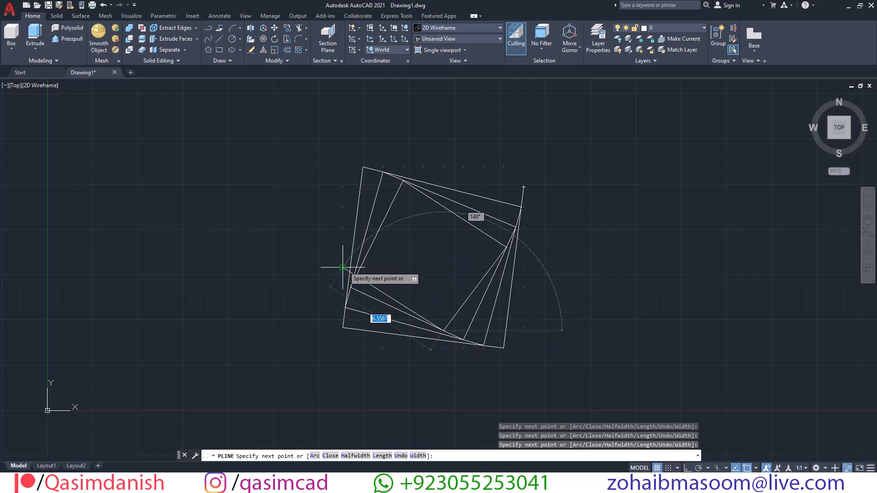
{"action": "left_click", "coordinate": [360, 267]}
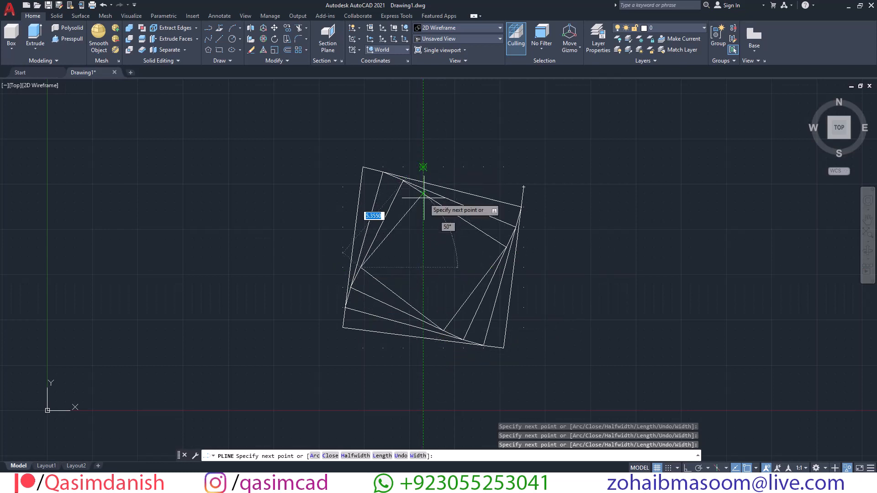
{"action": "left_click", "coordinate": [424, 195]}
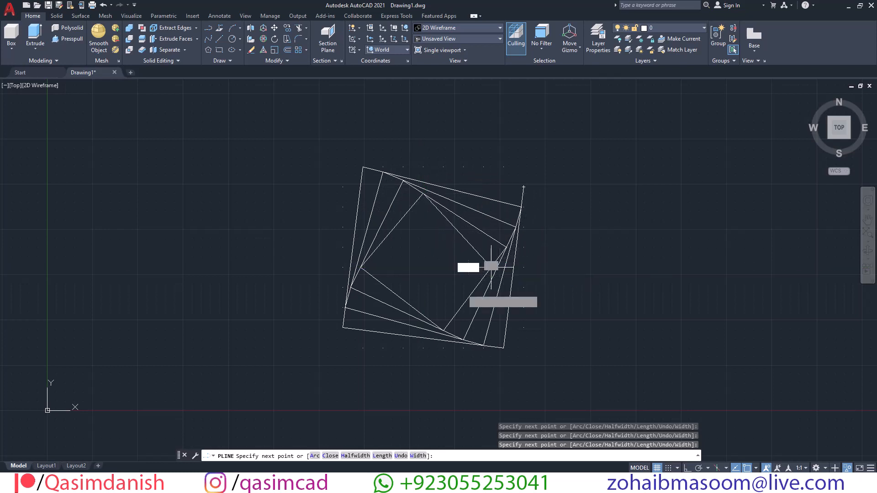
- Continue the polyline through the fifth and innermost turns, and end it on the inner right segment near the pattern's centre
{"action": "left_click", "coordinate": [491, 267]}
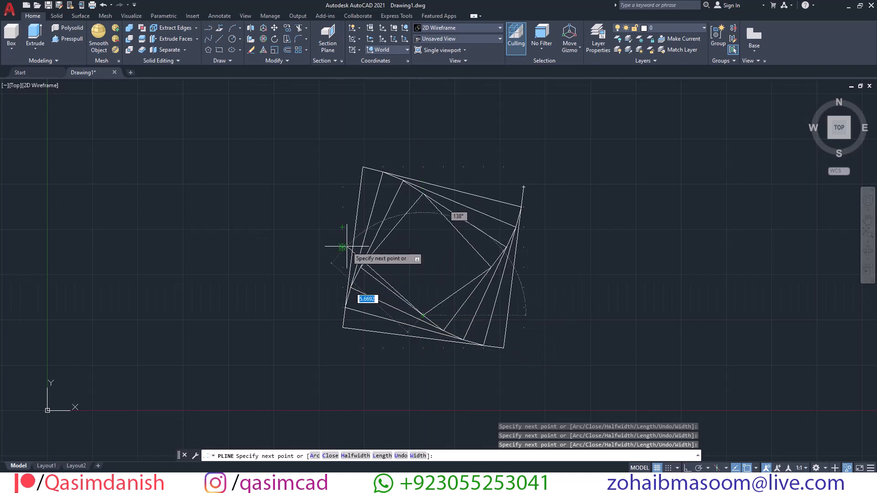
{"action": "left_click", "coordinate": [377, 247]}
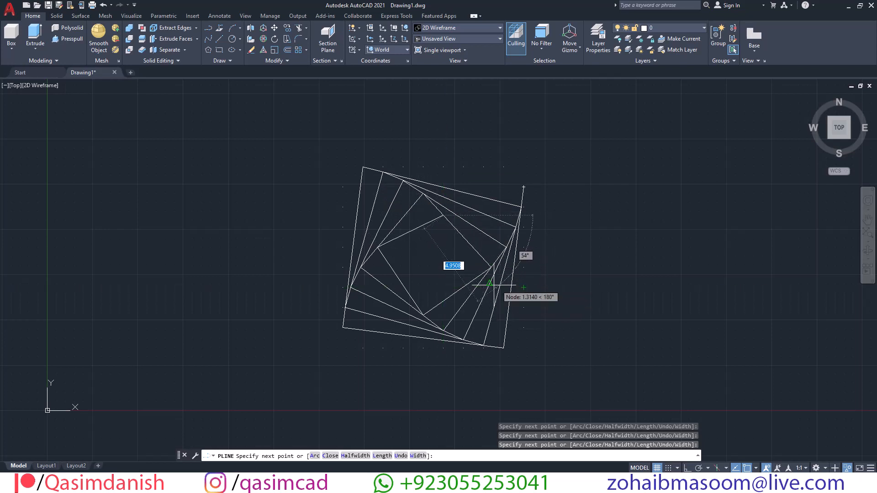
{"action": "left_click", "coordinate": [462, 287]}
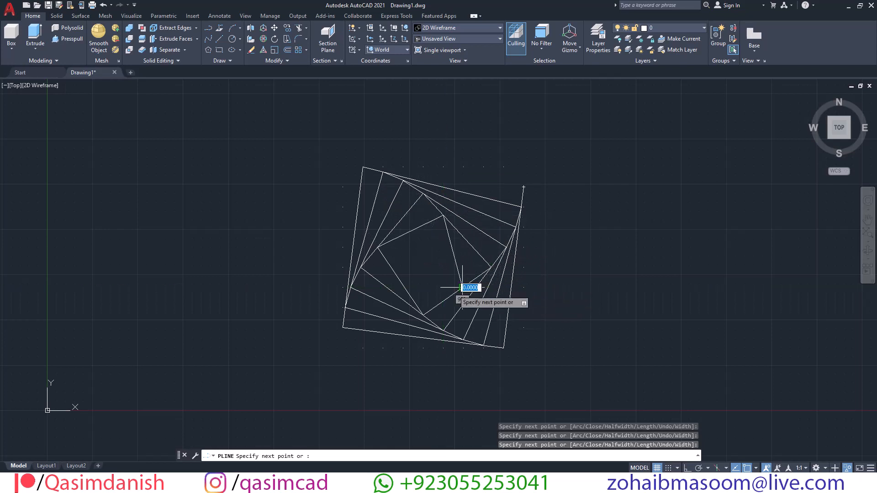
{"action": "left_click", "coordinate": [403, 285]}
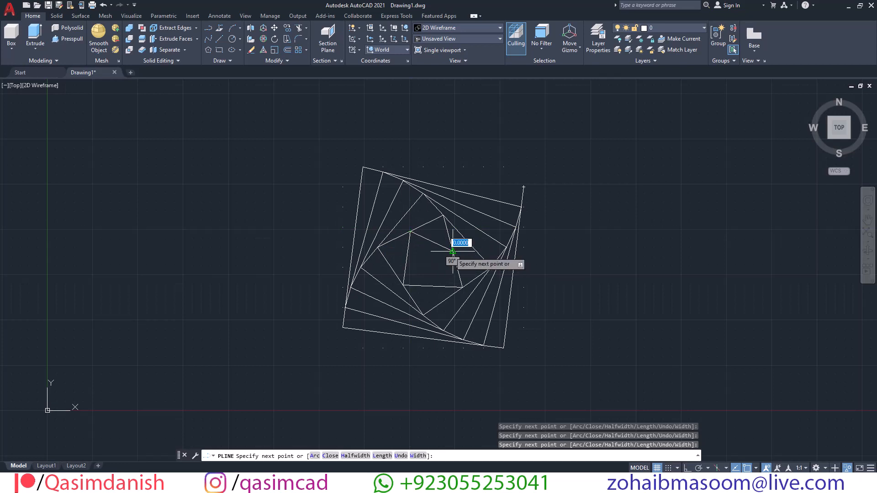
{"action": "key", "text": "Return"}
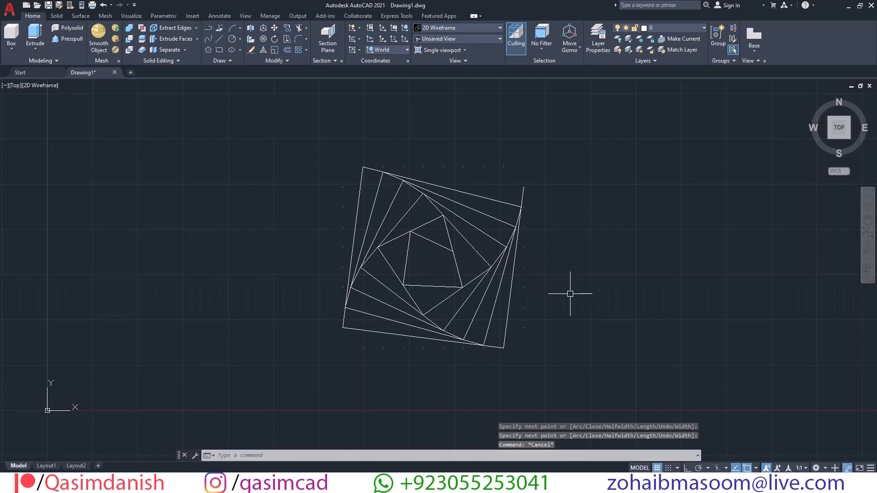
- Offset the spiral's outermost right and bottom segments by 0.2 to both sides
{"action": "scroll", "coordinate": [573, 318], "scroll_direction": "up", "scroll_amount": 2}
{"action": "type", "text": "o"}
{"action": "key", "text": "Return"}
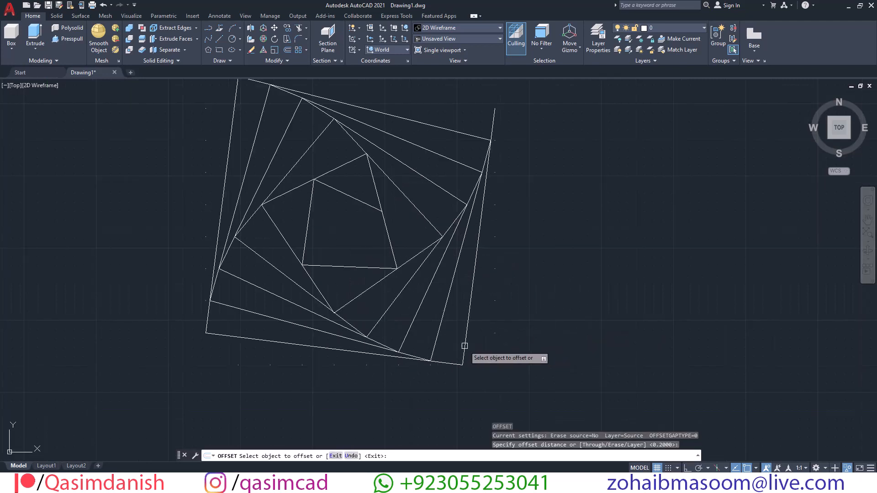
{"action": "left_click", "coordinate": [464, 347]}
{"action": "scroll", "coordinate": [486, 361], "scroll_direction": "up", "scroll_amount": 2}
{"action": "left_click", "coordinate": [486, 360]}
{"action": "left_click", "coordinate": [449, 347]}
{"action": "left_click", "coordinate": [412, 356]}
{"action": "left_click", "coordinate": [414, 364]}
{"action": "left_click", "coordinate": [416, 334]}
{"action": "left_click", "coordinate": [420, 365]}
{"action": "left_click", "coordinate": [415, 378]}
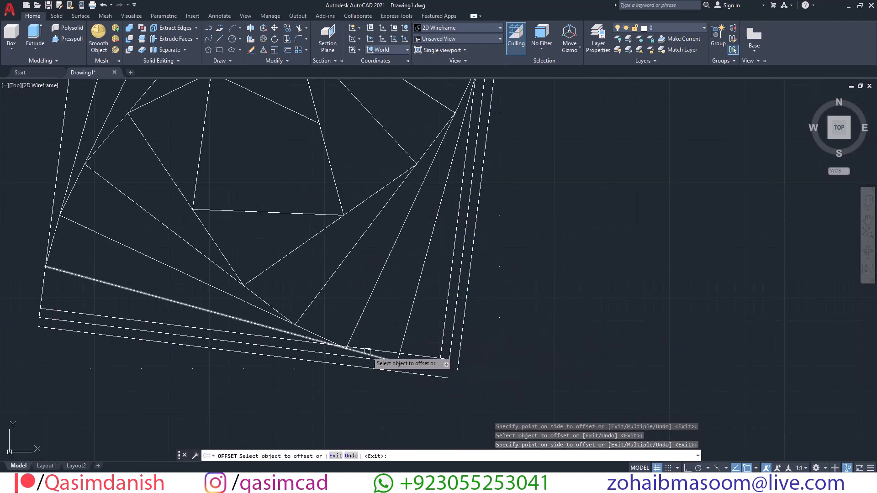
- Offset the bottom segments of the spiral's second, third and fourth turns by 0.2 to both sides
{"action": "left_click", "coordinate": [366, 354]}
{"action": "left_click", "coordinate": [377, 314]}
{"action": "left_click", "coordinate": [321, 337]}
{"action": "left_click", "coordinate": [307, 352]}
{"action": "left_click", "coordinate": [245, 322]}
{"action": "left_click", "coordinate": [201, 319]}
{"action": "left_click", "coordinate": [157, 271]}
{"action": "left_click", "coordinate": [151, 279]}
{"action": "left_click", "coordinate": [149, 213]}
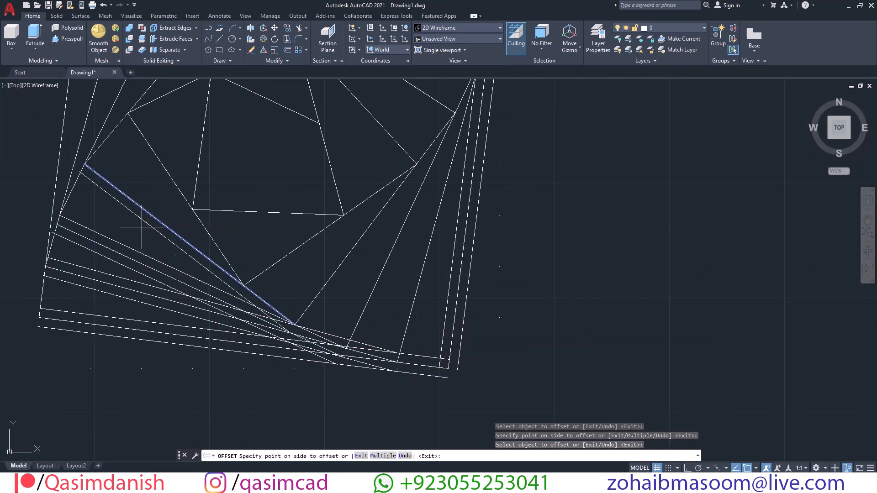
{"action": "left_click", "coordinate": [143, 227]}
{"action": "left_click", "coordinate": [152, 214]}
- Offset the fifth turn's two segments that meet at its lowest vertex by 0.2 to both sides
{"action": "left_click", "coordinate": [161, 186]}
{"action": "left_click", "coordinate": [171, 174]}
{"action": "left_click", "coordinate": [186, 166]}
{"action": "left_click", "coordinate": [277, 261]}
{"action": "left_click", "coordinate": [269, 248]}
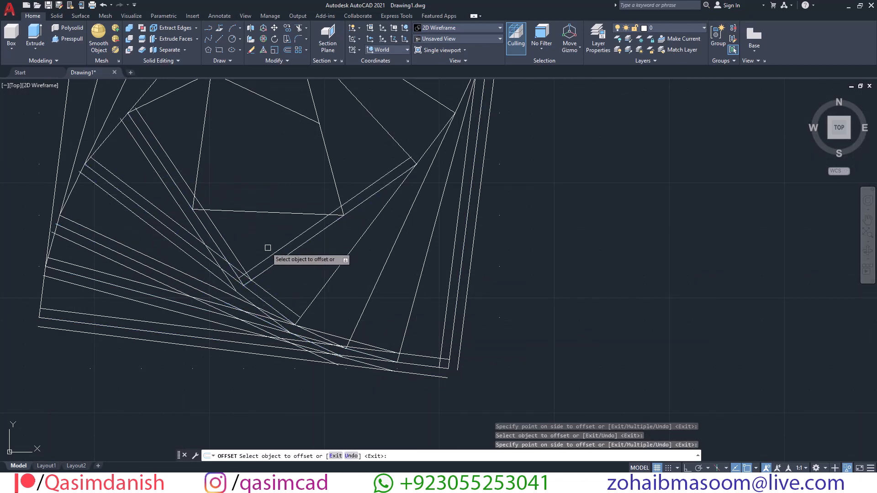
{"action": "left_click", "coordinate": [283, 258]}
{"action": "left_click", "coordinate": [322, 278]}
- Offset the remaining right-side segments of the inner turns, between the fifth turn and the outermost segment, by 0.2 to both sides
{"action": "left_click", "coordinate": [325, 285]}
{"action": "left_click", "coordinate": [341, 286]}
{"action": "left_click", "coordinate": [332, 276]}
{"action": "left_click", "coordinate": [326, 271]}
{"action": "left_click", "coordinate": [375, 284]}
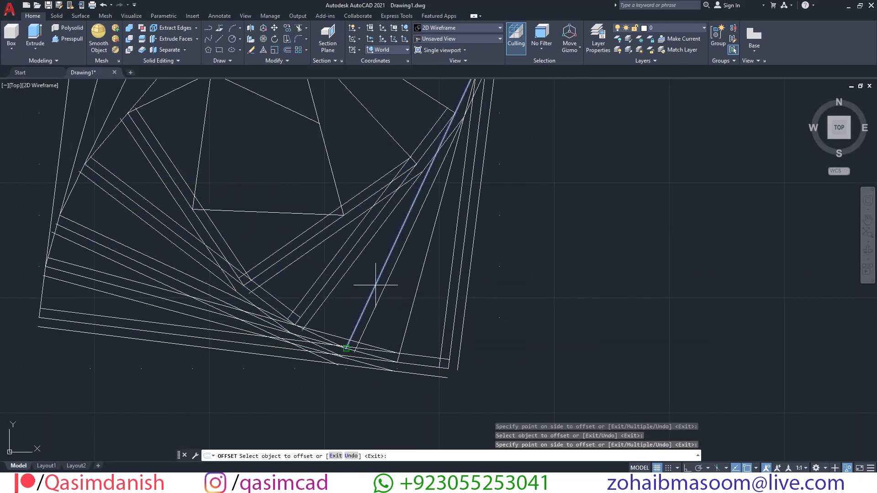
{"action": "left_click", "coordinate": [391, 288]}
{"action": "left_click", "coordinate": [414, 300]}
{"action": "left_click", "coordinate": [428, 303]}
- Offset the innermost turn's bottom, right and top segments by 0.2 to both sides
{"action": "middle_click_drag", "start_coordinate": [387, 269], "coordinate": [435, 397]}
{"action": "left_click", "coordinate": [325, 338]}
{"action": "left_click", "coordinate": [325, 293]}
{"action": "left_click", "coordinate": [324, 341]}
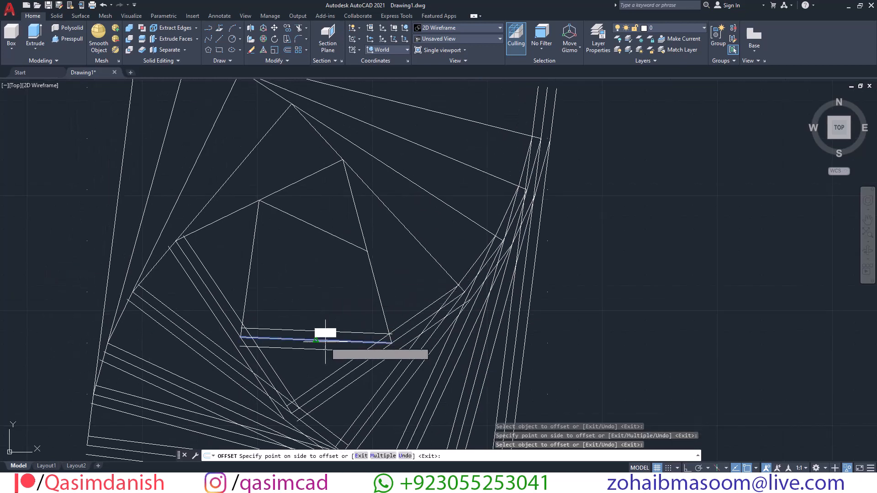
{"action": "left_click", "coordinate": [325, 355]}
{"action": "left_click", "coordinate": [374, 282]}
{"action": "left_click", "coordinate": [399, 279]}
{"action": "left_click", "coordinate": [370, 260]}
{"action": "left_click", "coordinate": [331, 232]}
{"action": "left_click", "coordinate": [331, 251]}
{"action": "left_click", "coordinate": [331, 234]}
{"action": "left_click", "coordinate": [332, 228]}
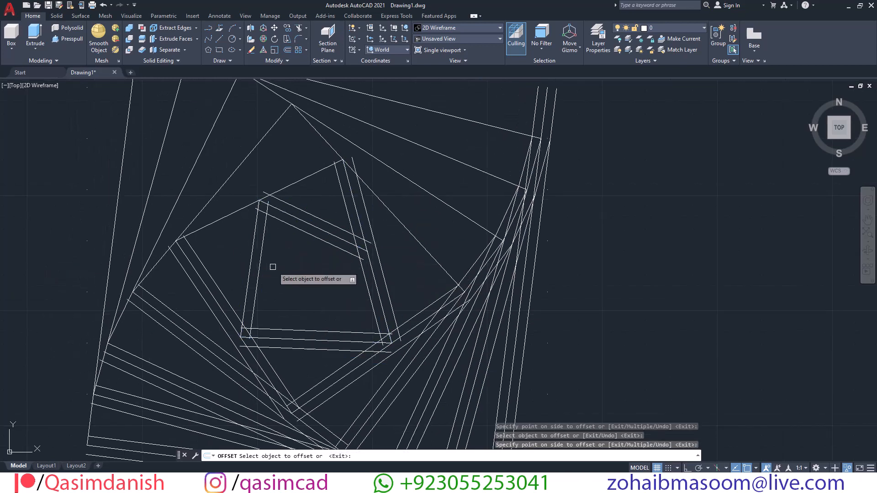
- Offset the innermost left segment and the fifth turn's upper-left segment by 0.2 to both sides
{"action": "left_click", "coordinate": [251, 258]}
{"action": "left_click", "coordinate": [263, 258]}
{"action": "left_click", "coordinate": [251, 255]}
{"action": "left_click", "coordinate": [231, 242]}
{"action": "left_click", "coordinate": [225, 186]}
{"action": "left_click", "coordinate": [226, 186]}
- Offset the left segments of the fourth, third, second and outermost turns by 0.2 to both sides
{"action": "left_click", "coordinate": [224, 185]}
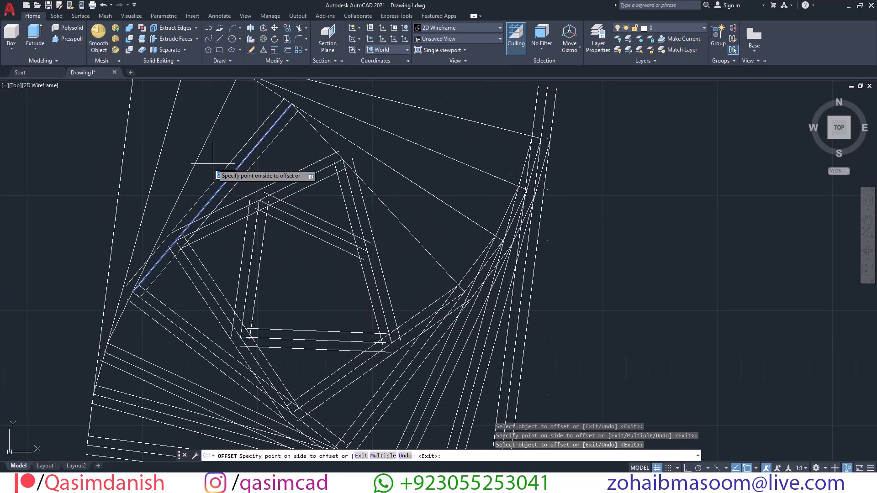
{"action": "left_click", "coordinate": [213, 165]}
{"action": "left_click", "coordinate": [197, 161]}
{"action": "left_click", "coordinate": [199, 160]}
{"action": "left_click", "coordinate": [198, 160]}
{"action": "left_click", "coordinate": [192, 159]}
{"action": "left_click", "coordinate": [161, 162]}
{"action": "left_click", "coordinate": [158, 161]}
{"action": "left_click", "coordinate": [139, 149]}
{"action": "left_click", "coordinate": [125, 146]}
{"action": "left_click", "coordinate": [127, 145]}
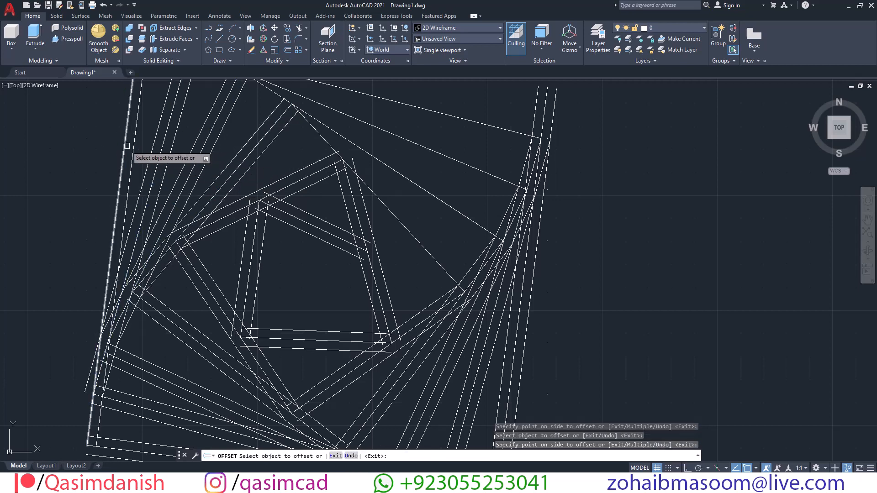
{"action": "left_click", "coordinate": [125, 146]}
{"action": "left_click", "coordinate": [105, 147]}
- Offset the upper-right segments of the inner turns by 0.2 to both sides, working outward from the centre
{"action": "left_click", "coordinate": [396, 218]}
{"action": "left_click", "coordinate": [403, 240]}
{"action": "left_click", "coordinate": [441, 201]}
{"action": "left_click", "coordinate": [446, 196]}
{"action": "left_click", "coordinate": [445, 203]}
{"action": "left_click", "coordinate": [444, 211]}
{"action": "left_click", "coordinate": [450, 158]}
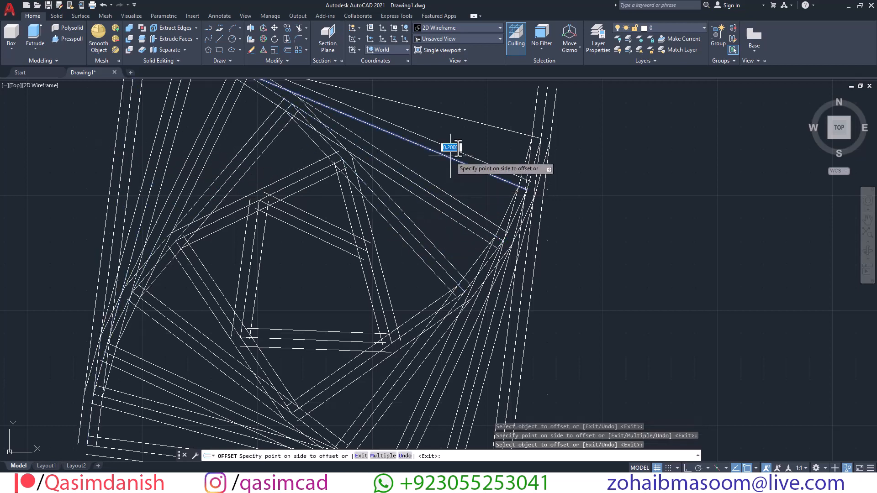
{"action": "left_click", "coordinate": [452, 155]}
- Offset the spiral's outermost top segment by 0.2 to both sides and finish the Offset command
{"action": "middle_click_drag", "start_coordinate": [462, 169], "coordinate": [456, 250]}
{"action": "left_click", "coordinate": [471, 203]}
{"action": "left_click", "coordinate": [475, 197]}
{"action": "left_click", "coordinate": [476, 204]}
{"action": "left_click", "coordinate": [480, 217]}
{"action": "scroll", "coordinate": [480, 220], "scroll_direction": "down", "scroll_amount": 1}
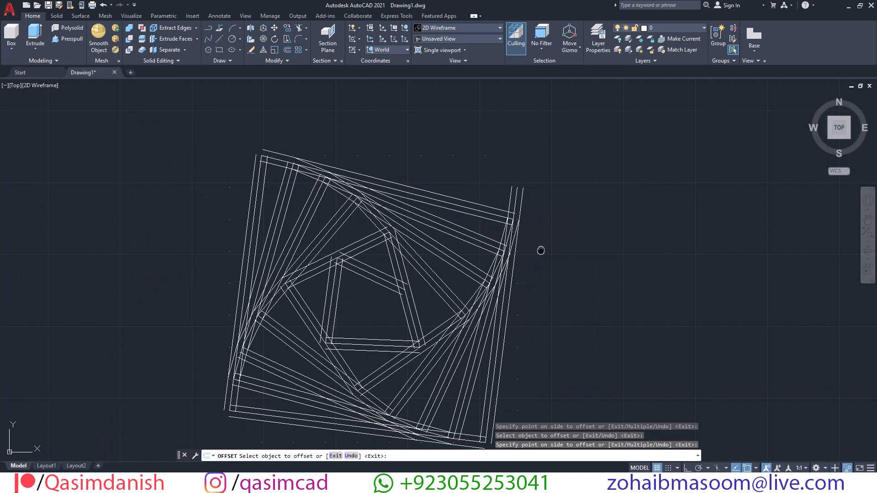
{"action": "middle_click_drag", "start_coordinate": [540, 251], "coordinate": [563, 176]}
{"action": "middle_click_drag", "start_coordinate": [590, 229], "coordinate": [598, 256]}
{"action": "key", "text": "Return"}
- Join the connected spiral segments, taking the whole pattern as the selection
{"action": "scroll", "coordinate": [600, 258], "scroll_direction": "down", "scroll_amount": 1}
{"action": "type", "text": "j"}
{"action": "left_click", "coordinate": [337, 153]}
{"action": "left_click", "coordinate": [669, 404]}
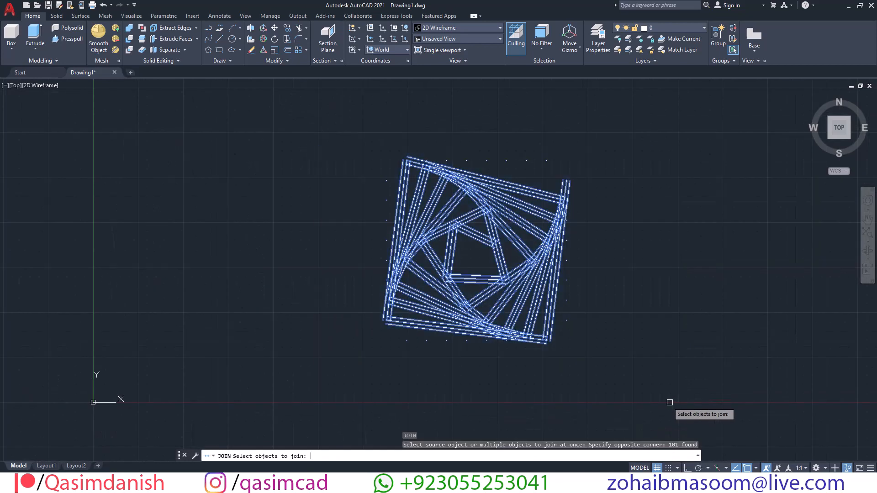
{"action": "key", "text": "Return"}
- Erase the joined original spiral running between the offset lines
{"action": "scroll", "coordinate": [462, 266], "scroll_direction": "up", "scroll_amount": 2}
{"action": "left_click", "coordinate": [477, 299]}
{"action": "scroll", "coordinate": [671, 286], "scroll_direction": "down", "scroll_amount": 1}
{"action": "key", "text": "Escape"}
- End the object isolation to bring back the square's four hidden side lines
{"action": "right_click", "coordinate": [739, 302]}
{"action": "mouse_move", "coordinate": [751, 345]}
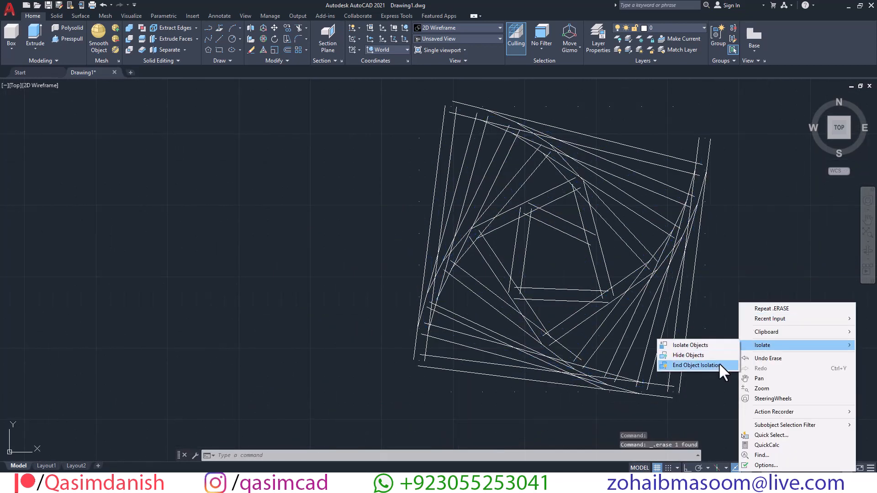
{"action": "left_click", "coordinate": [719, 363]}
{"action": "type", "text": "c"}
{"action": "key", "text": "Escape"}
- Offset the square's four side lines inward by 0.2
{"action": "type", "text": "o"}
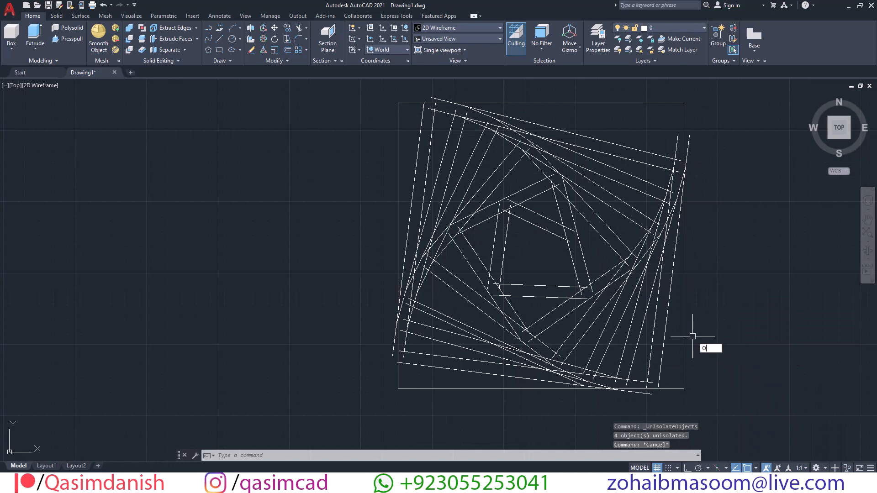
{"action": "key", "text": "Return"}
{"action": "scroll", "coordinate": [682, 340], "scroll_direction": "up", "scroll_amount": 2}
{"action": "key", "text": "Return"}
{"action": "left_click", "coordinate": [685, 339]}
{"action": "left_click", "coordinate": [657, 382]}
{"action": "left_click", "coordinate": [229, 394]}
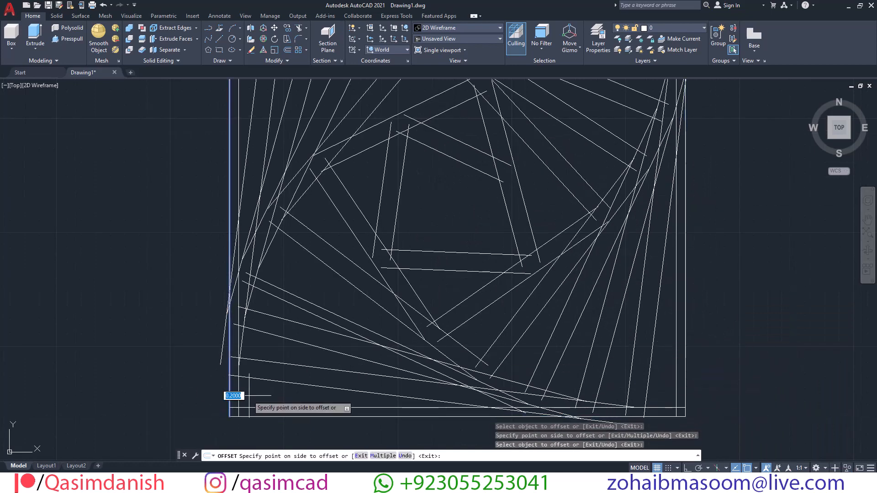
{"action": "left_click", "coordinate": [234, 394]}
{"action": "middle_click_drag", "start_coordinate": [631, 136], "coordinate": [568, 304]}
{"action": "key", "text": "Escape"}
- Trim the inner square lines' overhanging ends at the square's upper-right corner
{"action": "type", "text": "tr"}
{"action": "scroll", "coordinate": [618, 132], "scroll_direction": "up", "scroll_amount": 3}
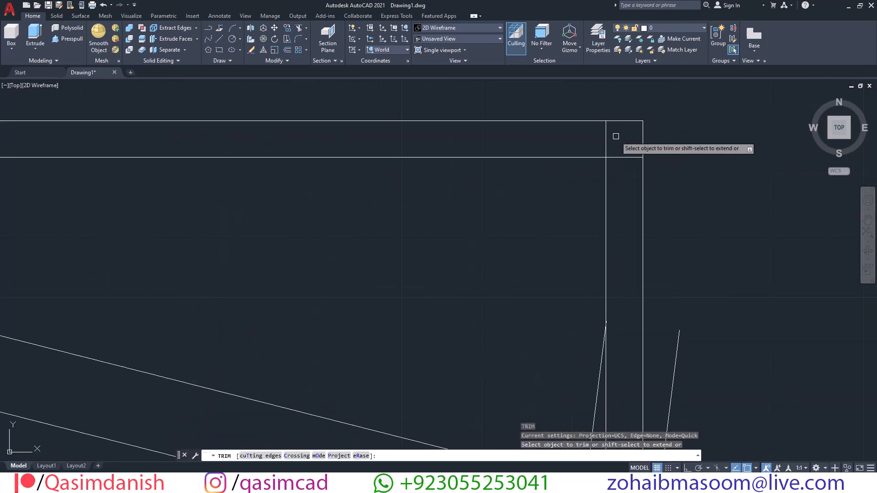
{"action": "left_click", "coordinate": [617, 156]}
{"action": "left_click", "coordinate": [606, 144]}
- Fence-trim the crossing ends of the outermost spiral bands along the square's right side
{"action": "scroll", "coordinate": [623, 204], "scroll_direction": "down", "scroll_amount": 3}
{"action": "middle_click_drag", "start_coordinate": [636, 313], "coordinate": [568, 181]}
{"action": "scroll", "coordinate": [569, 181], "scroll_direction": "up", "scroll_amount": 1}
{"action": "scroll", "coordinate": [547, 96], "scroll_direction": "up", "scroll_amount": 2}
{"action": "middle_click_drag", "start_coordinate": [547, 95], "coordinate": [556, 123]}
{"action": "left_click", "coordinate": [557, 123]}
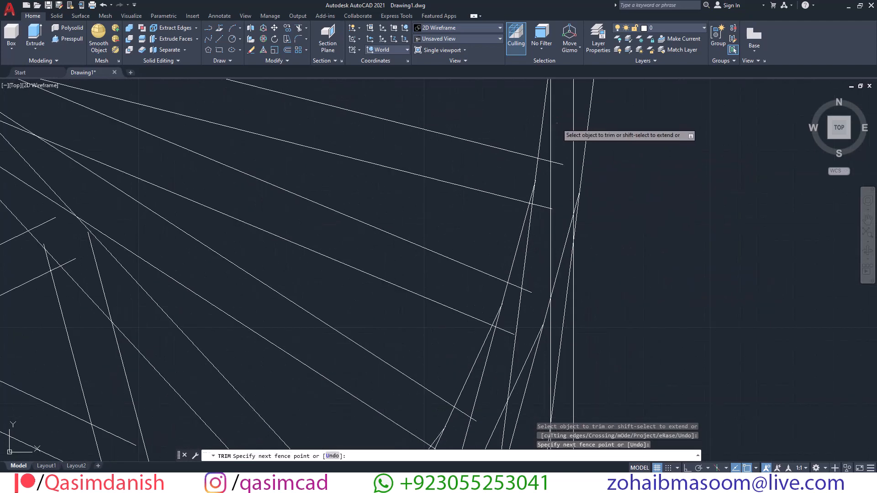
{"action": "left_click", "coordinate": [517, 273]}
{"action": "left_click", "coordinate": [557, 139]}
{"action": "left_click", "coordinate": [564, 344]}
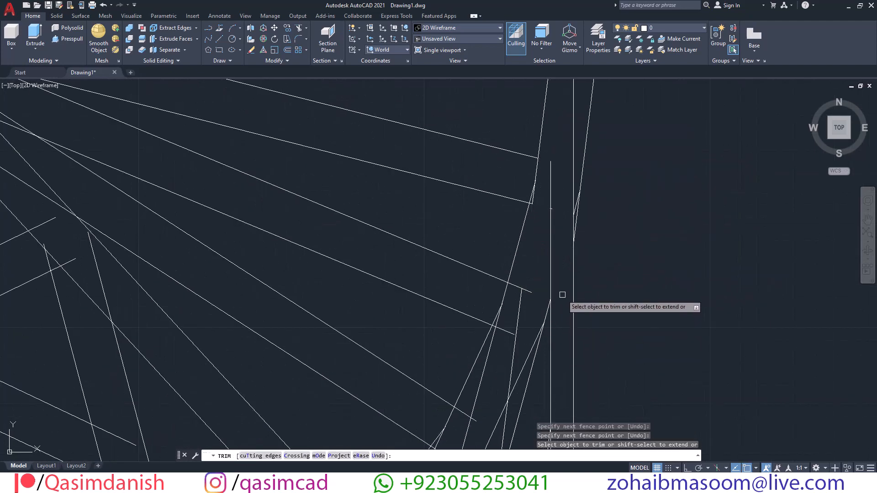
- Trim the overlapping line ends at the next inner band corners near the square's right side
{"action": "left_click", "coordinate": [525, 189]}
{"action": "left_click", "coordinate": [557, 196]}
{"action": "left_click", "coordinate": [519, 277]}
{"action": "left_click", "coordinate": [489, 298]}
{"action": "left_click", "coordinate": [485, 305]}
{"action": "left_click", "coordinate": [496, 343]}
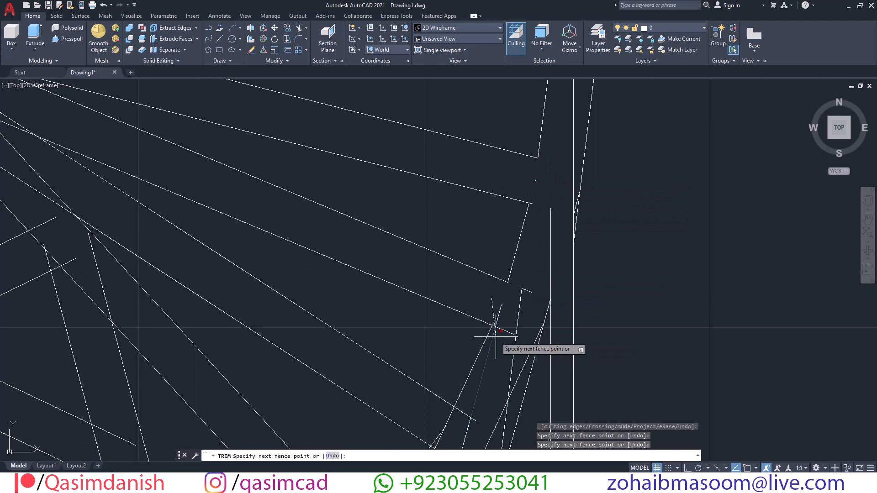
- Cancel trimming and undo the last Trim and Offset operations
{"action": "key", "text": "Escape"}
{"action": "key", "text": "ctrl+z"}
{"action": "key", "text": "ctrl+z"}
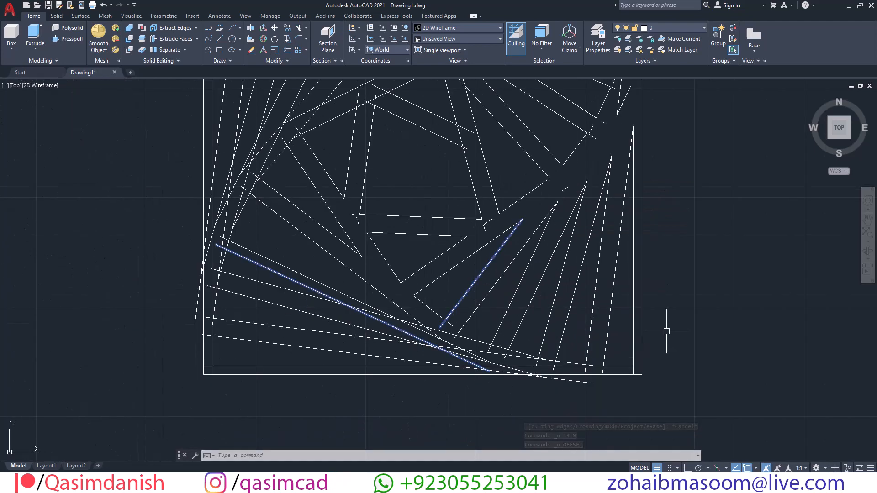
- Undo the remaining Trim operations on the spiral bands
{"action": "key", "text": "ctrl+z"}
{"action": "key", "text": "ctrl+z"}
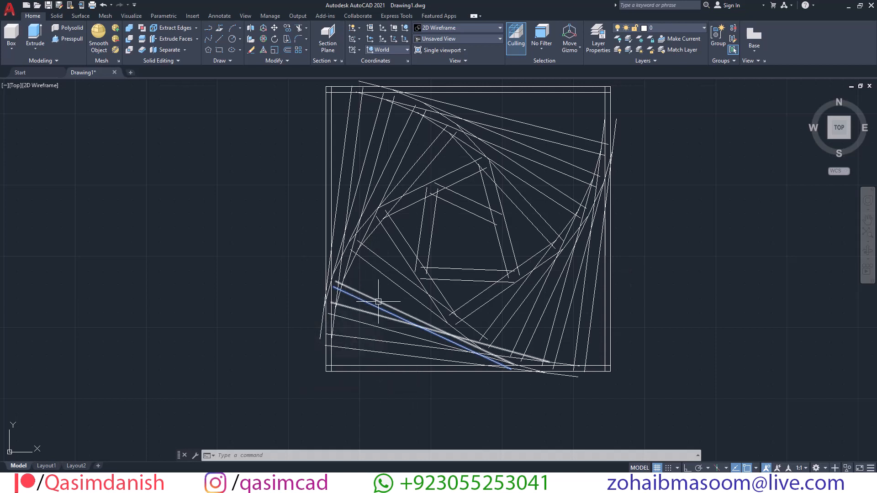
{"action": "scroll", "coordinate": [378, 302], "scroll_direction": "up", "scroll_amount": 2}
{"action": "type", "text": "o"}
{"action": "key", "text": "Return"}
{"action": "key", "text": "Return"}
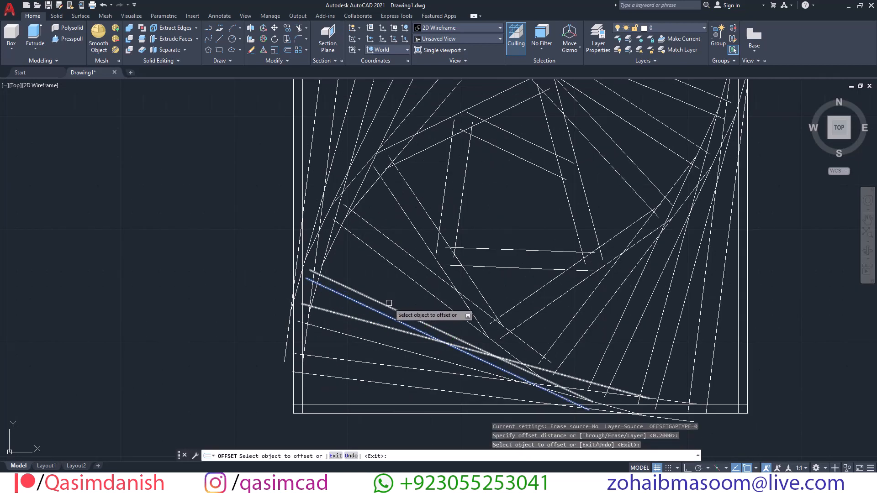
{"action": "key", "text": "Escape"}
{"action": "left_click", "coordinate": [393, 309]}
{"action": "key", "text": "Delete"}
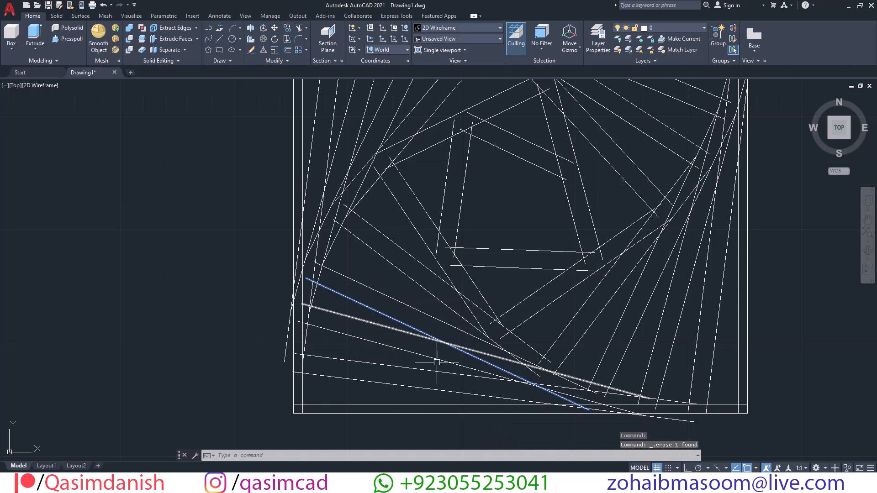
{"action": "key", "text": "ctrl+z"}
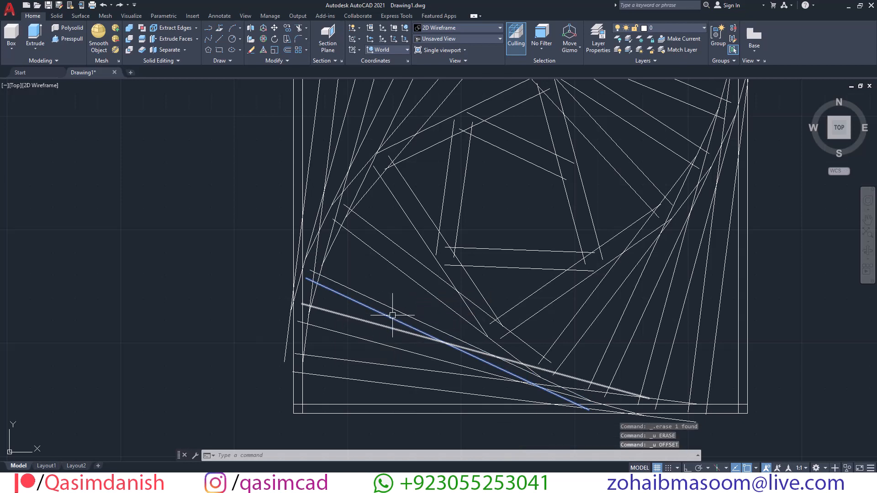
- Offset the inner lower-left slanted line twice by 0.2 toward the centre and erase the middle line
{"action": "type", "text": "o"}
{"action": "key", "text": "Return"}
{"action": "key", "text": "Return"}
{"action": "left_click", "coordinate": [391, 309]}
{"action": "left_click", "coordinate": [389, 284]}
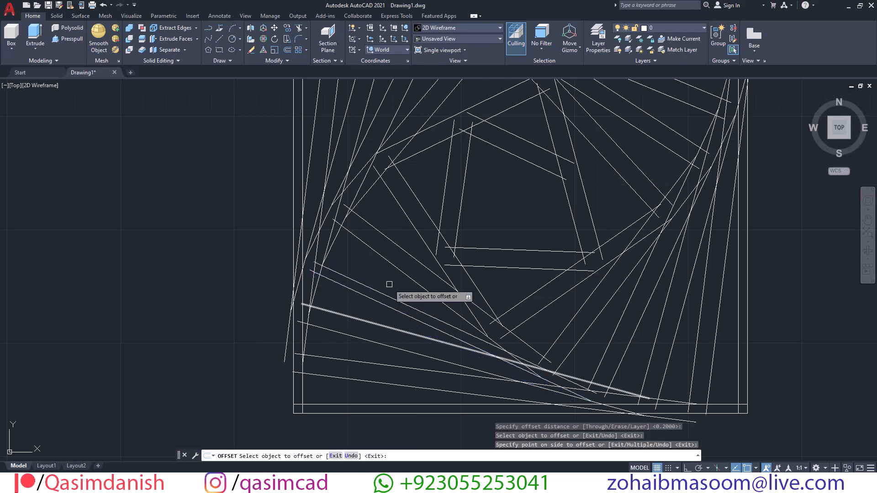
{"action": "left_click", "coordinate": [391, 298]}
{"action": "left_click", "coordinate": [396, 283]}
{"action": "key", "text": "Escape"}
{"action": "left_click", "coordinate": [409, 308]}
{"action": "key", "text": "Delete"}
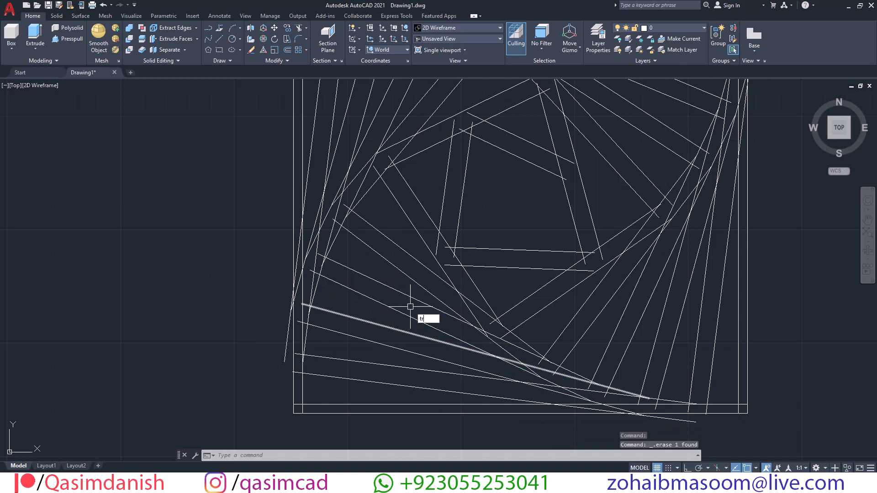
- Trim the overlapping lines of the inner bands on the lower left and just below the central polygon
{"action": "key", "text": "Return"}
{"action": "left_click_drag", "start_coordinate": [344, 277], "coordinate": [321, 261]}
{"action": "scroll", "coordinate": [491, 347], "scroll_direction": "up", "scroll_amount": 2}
{"action": "key", "text": "space"}
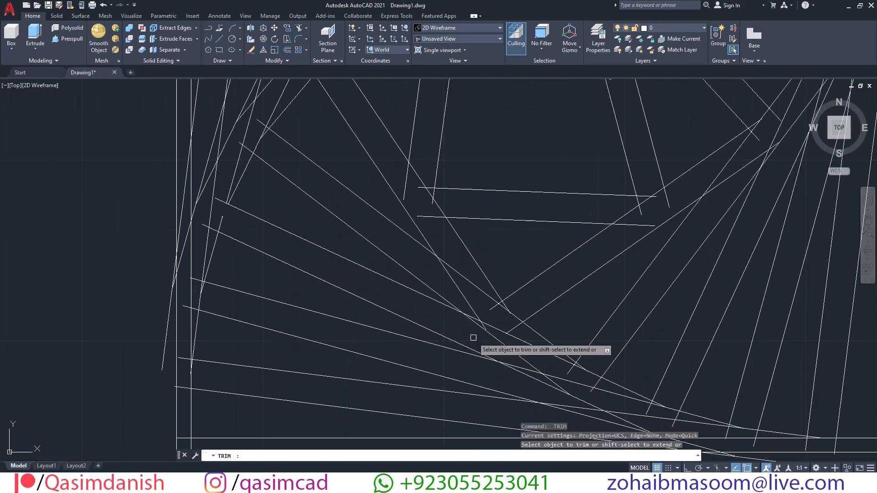
{"action": "scroll", "coordinate": [474, 339], "scroll_direction": "up", "scroll_amount": 2}
{"action": "left_click", "coordinate": [474, 333]}
{"action": "left_click", "coordinate": [468, 298]}
{"action": "left_click", "coordinate": [419, 236]}
{"action": "left_click", "coordinate": [435, 205]}
{"action": "left_click", "coordinate": [477, 274]}
{"action": "left_click", "coordinate": [531, 289]}
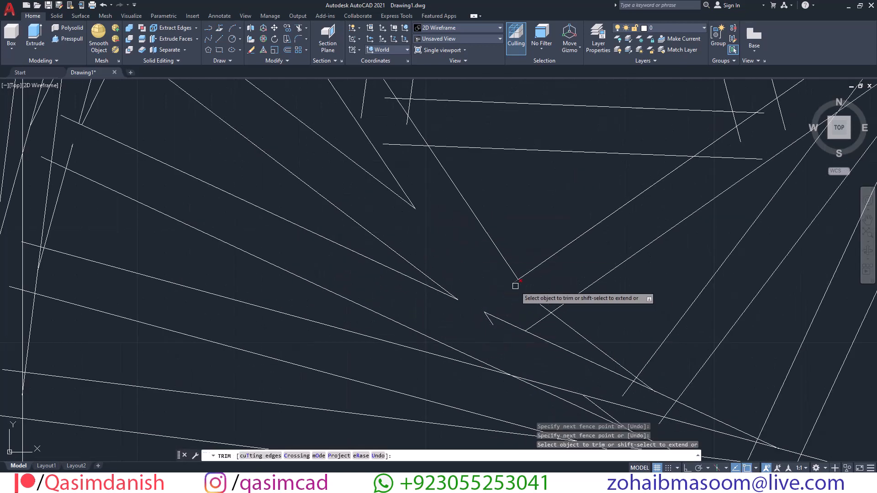
- Trim the overhanging line ends at the innermost band corner below the central polygon
{"action": "left_click", "coordinate": [537, 302]}
{"action": "left_click", "coordinate": [543, 318]}
{"action": "left_click", "coordinate": [552, 343]}
{"action": "left_click", "coordinate": [629, 385]}
{"action": "left_click", "coordinate": [642, 381]}
{"action": "left_click", "coordinate": [643, 385]}
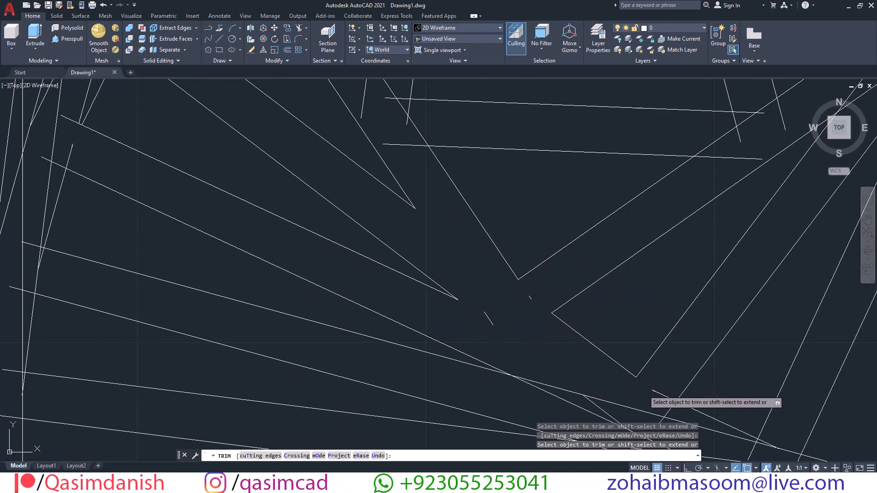
- Trim the crossing line ends at the next band corners toward the square's lower-right corner
{"action": "middle_click_drag", "start_coordinate": [669, 401], "coordinate": [587, 264]}
{"action": "left_click", "coordinate": [568, 247]}
{"action": "left_click", "coordinate": [602, 277]}
{"action": "left_click", "coordinate": [646, 296]}
{"action": "scroll", "coordinate": [670, 311], "scroll_direction": "up", "scroll_amount": 1}
{"action": "left_click", "coordinate": [678, 307]}
{"action": "left_click", "coordinate": [685, 301]}
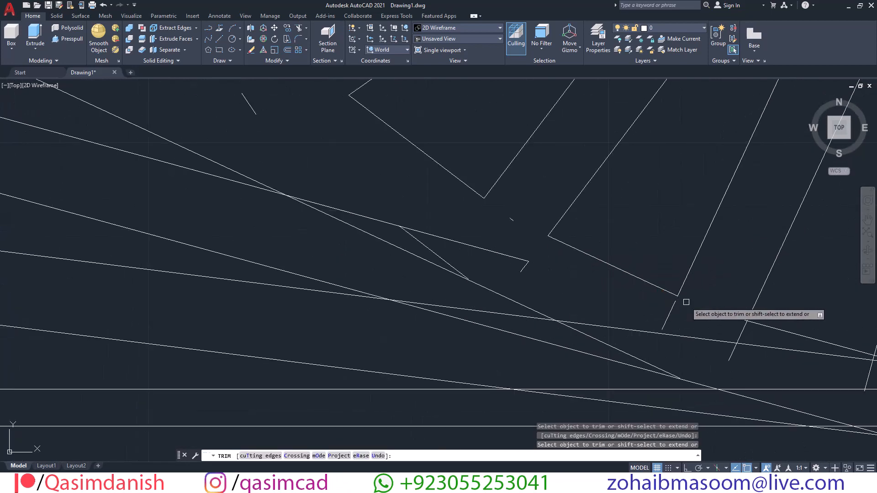
{"action": "left_click", "coordinate": [733, 311]}
{"action": "left_click", "coordinate": [745, 343]}
- Fence-trim the band lines overlapping along the square's bottom side and between the lower-left strips
{"action": "scroll", "coordinate": [658, 342], "scroll_direction": "down", "scroll_amount": 2}
{"action": "middle_click_drag", "start_coordinate": [642, 343], "coordinate": [455, 315]}
{"action": "left_click", "coordinate": [715, 340]}
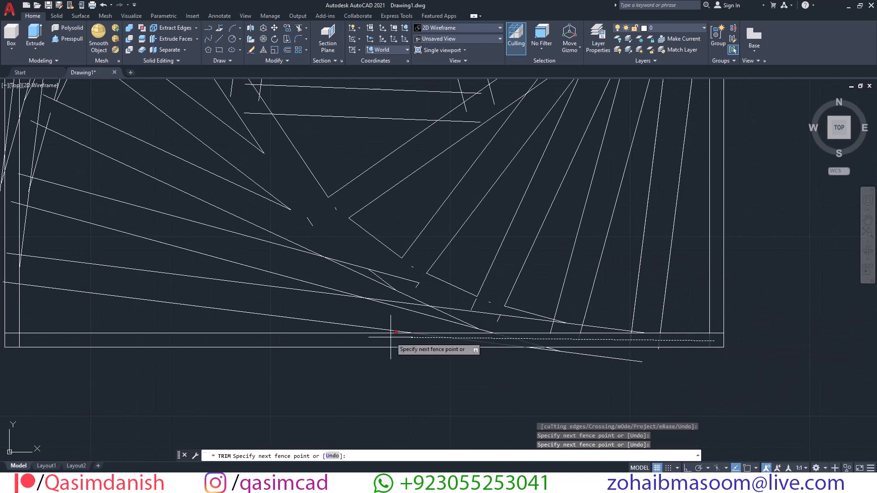
{"action": "left_click", "coordinate": [391, 338]}
{"action": "left_click", "coordinate": [421, 337]}
{"action": "left_click", "coordinate": [348, 261]}
{"action": "left_click", "coordinate": [343, 250]}
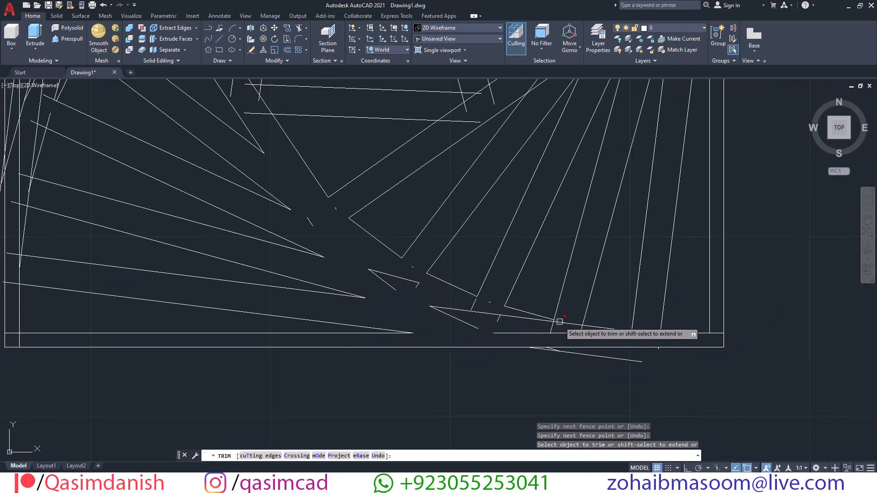
- Trim the remaining overhangs at the lower ends of the outer bands near the square's lower-right corner
{"action": "key", "text": "Return"}
{"action": "scroll", "coordinate": [571, 327], "scroll_direction": "up", "scroll_amount": 3}
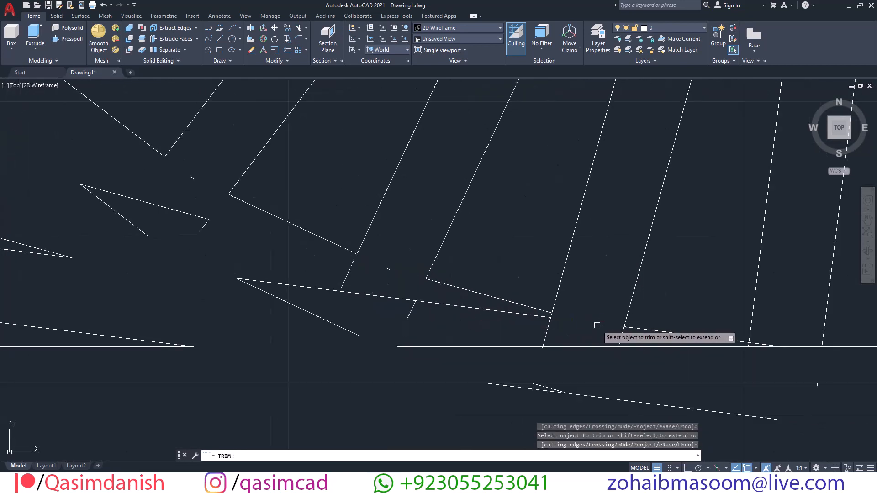
{"action": "left_click", "coordinate": [550, 317]}
{"action": "scroll", "coordinate": [525, 347], "scroll_direction": "down", "scroll_amount": 2}
{"action": "scroll", "coordinate": [597, 340], "scroll_direction": "up", "scroll_amount": 4}
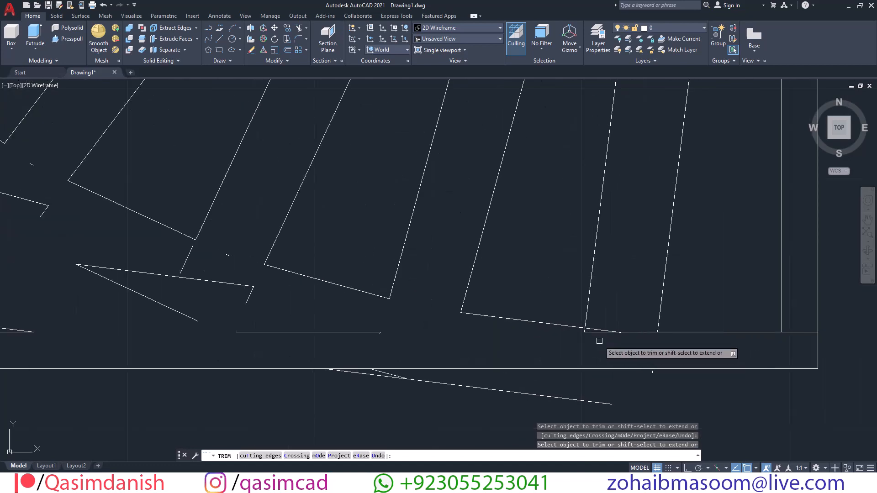
{"action": "scroll", "coordinate": [731, 341], "scroll_direction": "down", "scroll_amount": 5}
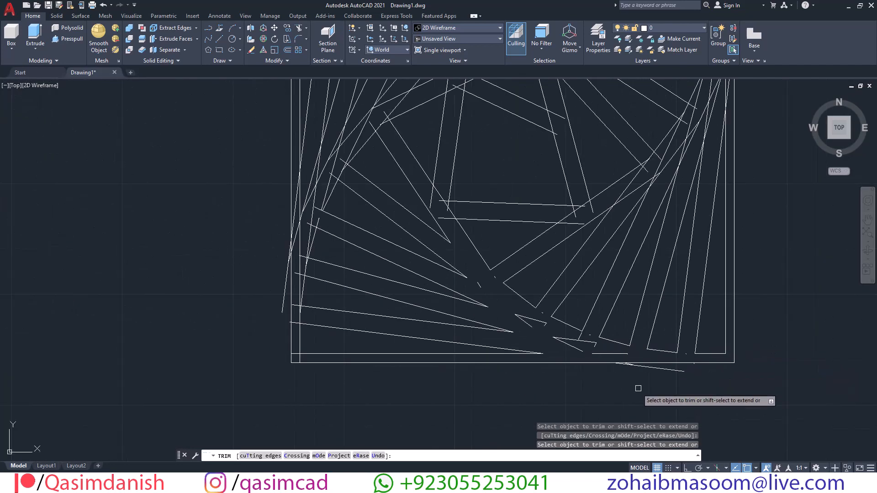
- Trim the outer band ends overlapping the square's left side near its lower-left corner
{"action": "scroll", "coordinate": [306, 351], "scroll_direction": "up", "scroll_amount": 4}
{"action": "left_click_drag", "start_coordinate": [303, 362], "coordinate": [302, 201]}
{"action": "left_click", "coordinate": [304, 219]}
{"action": "scroll", "coordinate": [304, 231], "scroll_direction": "up", "scroll_amount": 5}
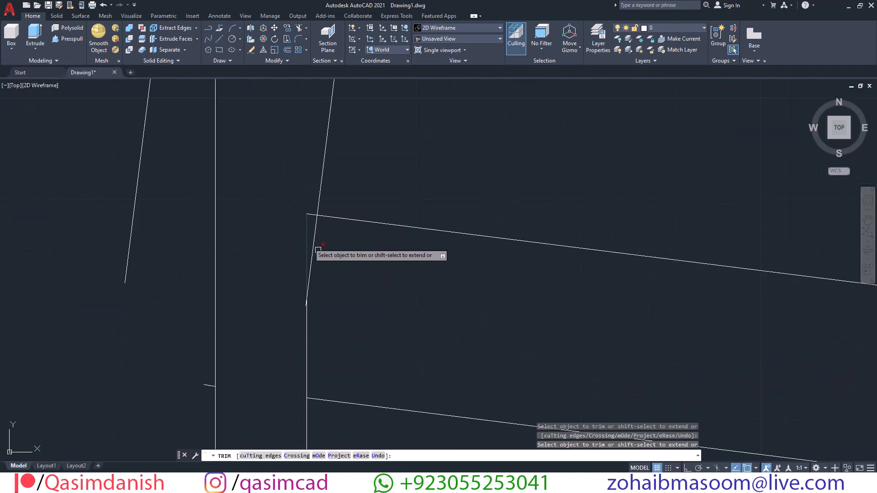
{"action": "left_click_drag", "start_coordinate": [320, 254], "coordinate": [292, 247]}
{"action": "scroll", "coordinate": [302, 360], "scroll_direction": "down", "scroll_amount": 5}
- Fence-trim the crossing band lines farther up the square's left side
{"action": "middle_click_drag", "start_coordinate": [292, 272], "coordinate": [307, 367]}
{"action": "left_click_drag", "start_coordinate": [321, 358], "coordinate": [334, 198]}
{"action": "mouse_move", "coordinate": [311, 223]}
{"action": "middle_mouse_down"}
{"action": "mouse_move", "coordinate": [323, 246]}
{"action": "mouse_move", "coordinate": [325, 336]}
{"action": "middle_mouse_up"}
{"action": "left_click_drag", "start_coordinate": [341, 254], "coordinate": [329, 215]}
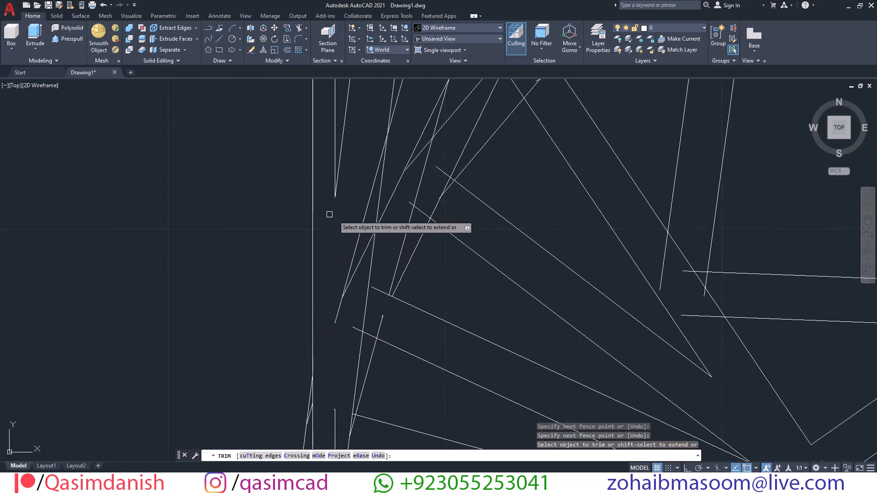
{"action": "left_click_drag", "start_coordinate": [357, 171], "coordinate": [402, 141]}
- Trim the overlapping lines between the inner left bands up toward the central polygon
{"action": "scroll", "coordinate": [424, 105], "scroll_direction": "down", "scroll_amount": 2}
{"action": "middle_click_drag", "start_coordinate": [424, 104], "coordinate": [401, 260]}
{"action": "left_click_drag", "start_coordinate": [401, 259], "coordinate": [416, 259]}
{"action": "left_click", "coordinate": [420, 259]}
{"action": "left_click", "coordinate": [454, 225]}
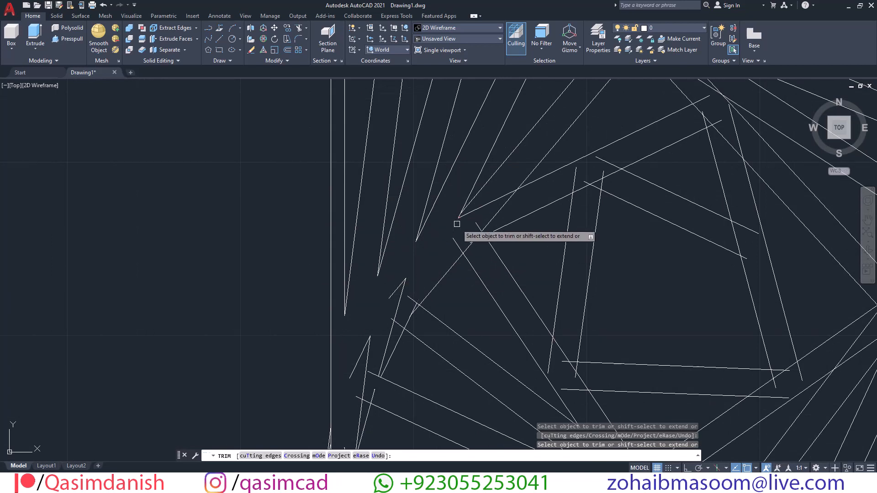
{"action": "left_click", "coordinate": [469, 212]}
{"action": "left_click", "coordinate": [497, 209]}
- Trim the crossing ends at the innermost left band corner and the central polygon's upper-left corner
{"action": "scroll", "coordinate": [458, 219], "scroll_direction": "up", "scroll_amount": 3}
{"action": "scroll", "coordinate": [467, 208], "scroll_direction": "down", "scroll_amount": 2}
{"action": "left_click_drag", "start_coordinate": [502, 224], "coordinate": [491, 244]}
{"action": "left_click", "coordinate": [482, 254]}
{"action": "left_click", "coordinate": [468, 255]}
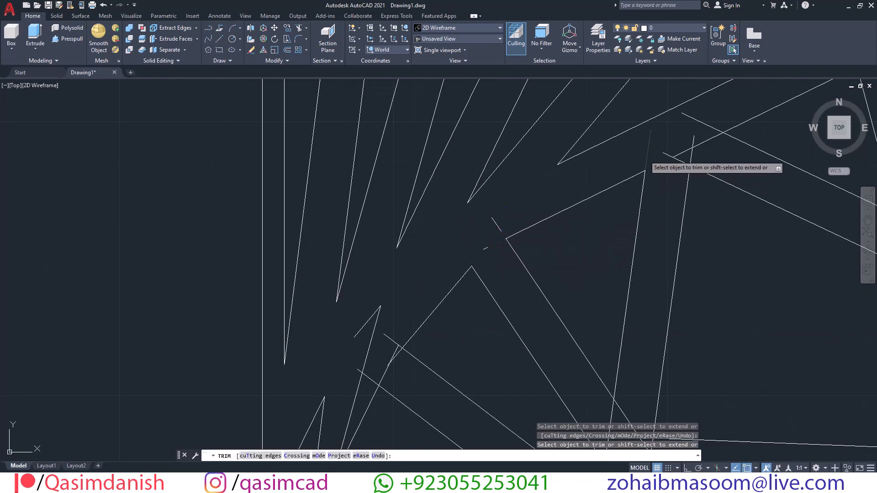
{"action": "mouse_move", "coordinate": [683, 155]}
{"action": "left_mouse_down"}
{"action": "mouse_move", "coordinate": [695, 155]}
{"action": "mouse_move", "coordinate": [699, 143]}
{"action": "left_mouse_up"}
{"action": "scroll", "coordinate": [713, 131], "scroll_direction": "down", "scroll_amount": 2}
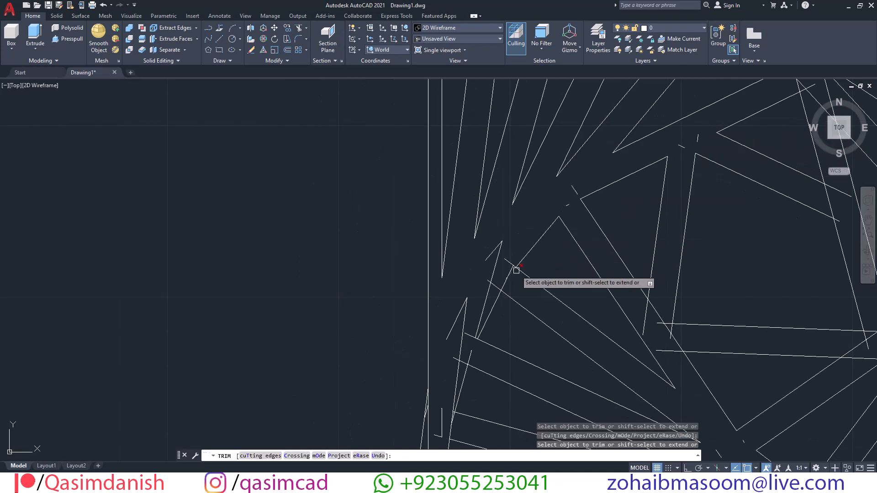
- Trim the overhanging ends at the next band corner left of the central polygon
{"action": "scroll", "coordinate": [519, 271], "scroll_direction": "up", "scroll_amount": 4}
{"action": "left_click", "coordinate": [503, 271]}
{"action": "left_click", "coordinate": [505, 260]}
{"action": "left_click", "coordinate": [485, 299]}
{"action": "left_click", "coordinate": [466, 310]}
{"action": "left_click", "coordinate": [441, 327]}
- Trim the left ends of the outer bands down to the square's lower-left area
{"action": "scroll", "coordinate": [434, 309], "scroll_direction": "down", "scroll_amount": 2}
{"action": "middle_click_drag", "start_coordinate": [434, 309], "coordinate": [434, 155]}
{"action": "left_click", "coordinate": [405, 231]}
{"action": "left_click_drag", "start_coordinate": [396, 272], "coordinate": [384, 353]}
{"action": "left_click", "coordinate": [382, 378]}
{"action": "scroll", "coordinate": [354, 269], "scroll_direction": "down", "scroll_amount": 3}
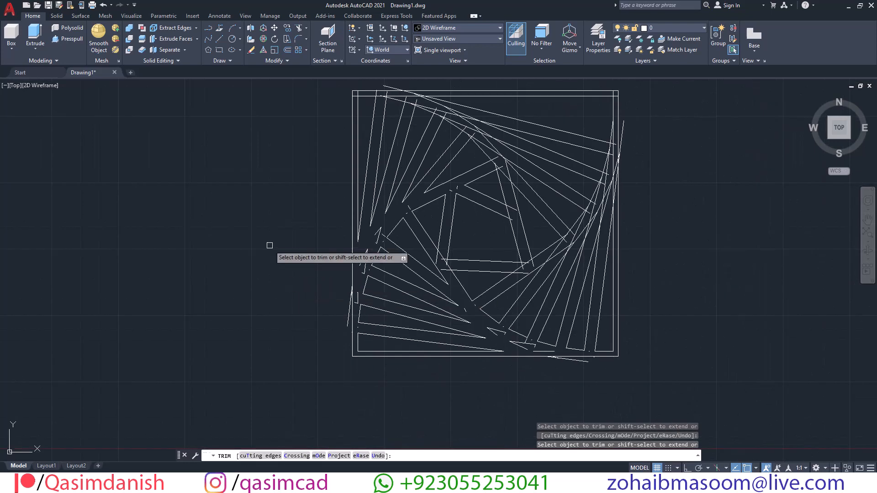
- Fence-trim the crossing ends of the outer bands along the square's top side from the upper-left corner
{"action": "middle_click_drag", "start_coordinate": [270, 244], "coordinate": [268, 338]}
{"action": "scroll", "coordinate": [361, 163], "scroll_direction": "up", "scroll_amount": 3}
{"action": "mouse_move", "coordinate": [337, 255]}
{"action": "left_mouse_down"}
{"action": "mouse_move", "coordinate": [613, 259]}
{"action": "mouse_move", "coordinate": [435, 269]}
{"action": "left_mouse_up"}
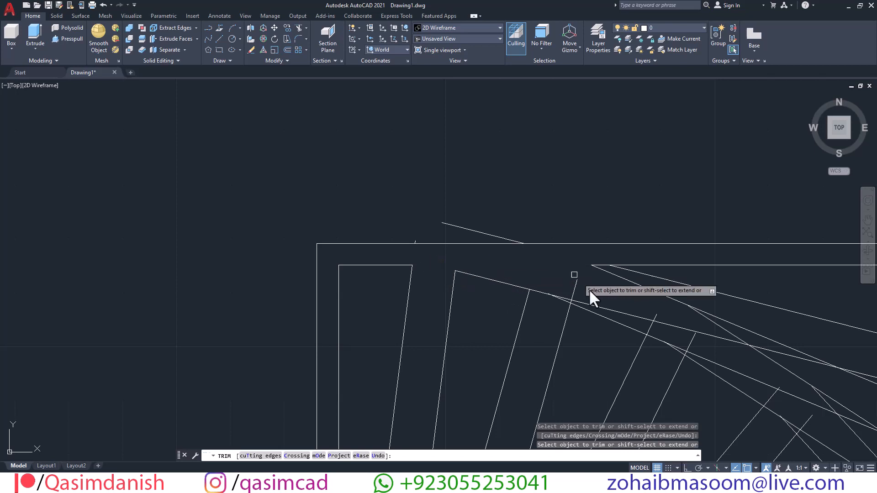
{"action": "middle_click_drag", "start_coordinate": [590, 271], "coordinate": [442, 214]}
{"action": "mouse_move", "coordinate": [405, 244]}
{"action": "left_mouse_down"}
{"action": "mouse_move", "coordinate": [484, 243]}
{"action": "mouse_move", "coordinate": [504, 304]}
{"action": "left_mouse_up"}
{"action": "mouse_move", "coordinate": [579, 307]}
{"action": "left_mouse_down"}
{"action": "mouse_move", "coordinate": [630, 352]}
{"action": "mouse_move", "coordinate": [703, 374]}
{"action": "left_mouse_up"}
- Fence-trim the overlapping inner band lines from the top side down toward the central polygon
{"action": "middle_click_drag", "start_coordinate": [664, 357], "coordinate": [490, 219]}
{"action": "mouse_move", "coordinate": [478, 234]}
{"action": "left_mouse_down"}
{"action": "mouse_move", "coordinate": [574, 343]}
{"action": "mouse_move", "coordinate": [569, 354]}
{"action": "left_mouse_up"}
{"action": "left_click_drag", "start_coordinate": [569, 354], "coordinate": [559, 318]}
{"action": "left_click", "coordinate": [496, 170]}
{"action": "left_click_drag", "start_coordinate": [545, 217], "coordinate": [534, 254]}
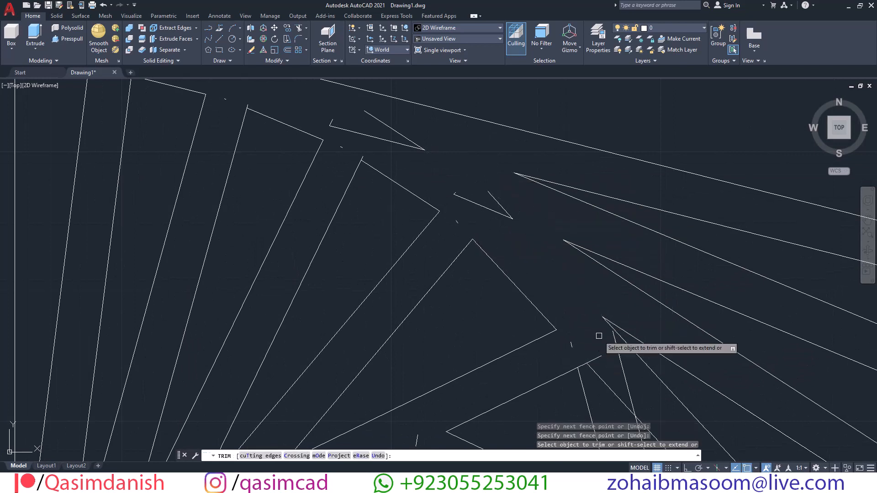
- Trim the overhanging lines at the central polygon's upper-right and lower-left corners
{"action": "scroll", "coordinate": [587, 338], "scroll_direction": "down", "scroll_amount": 1}
{"action": "middle_click_drag", "start_coordinate": [588, 339], "coordinate": [460, 228]}
{"action": "left_click", "coordinate": [468, 238]}
{"action": "scroll", "coordinate": [482, 247], "scroll_direction": "down", "scroll_amount": 2}
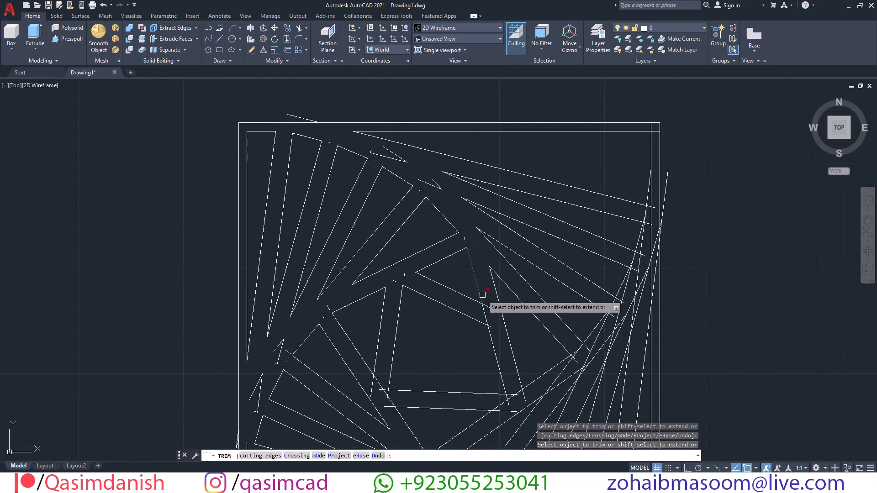
{"action": "left_click", "coordinate": [386, 396]}
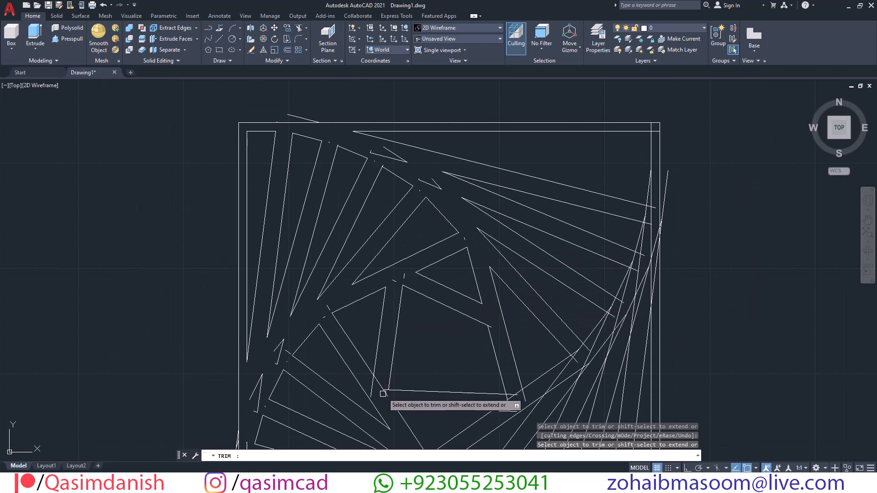
{"action": "left_click", "coordinate": [383, 391]}
{"action": "left_click", "coordinate": [373, 385]}
- Trim the central polygon's lower-right corner and the bands crossing to its right
{"action": "middle_click_drag", "start_coordinate": [588, 397], "coordinate": [513, 259]}
{"action": "left_click", "coordinate": [428, 270]}
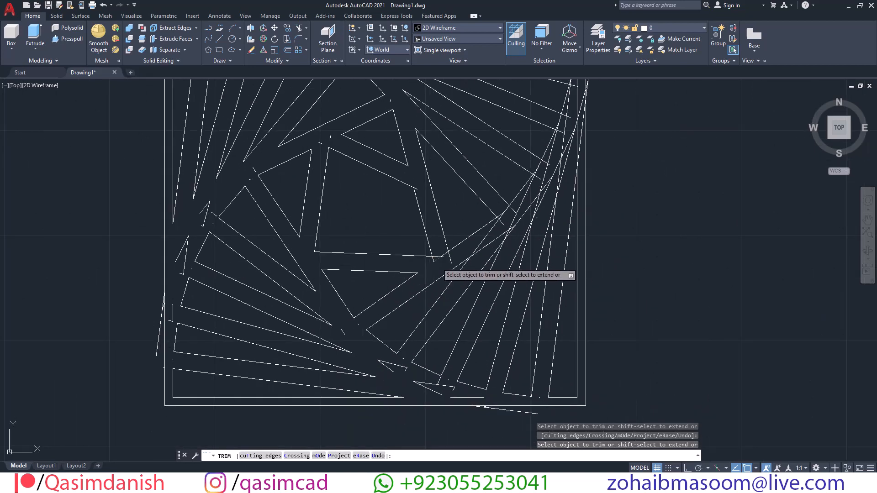
{"action": "mouse_move", "coordinate": [436, 260]}
{"action": "left_mouse_down"}
{"action": "mouse_move", "coordinate": [512, 231]}
{"action": "mouse_move", "coordinate": [507, 208]}
{"action": "mouse_move", "coordinate": [557, 184]}
{"action": "mouse_move", "coordinate": [548, 181]}
{"action": "left_mouse_up"}
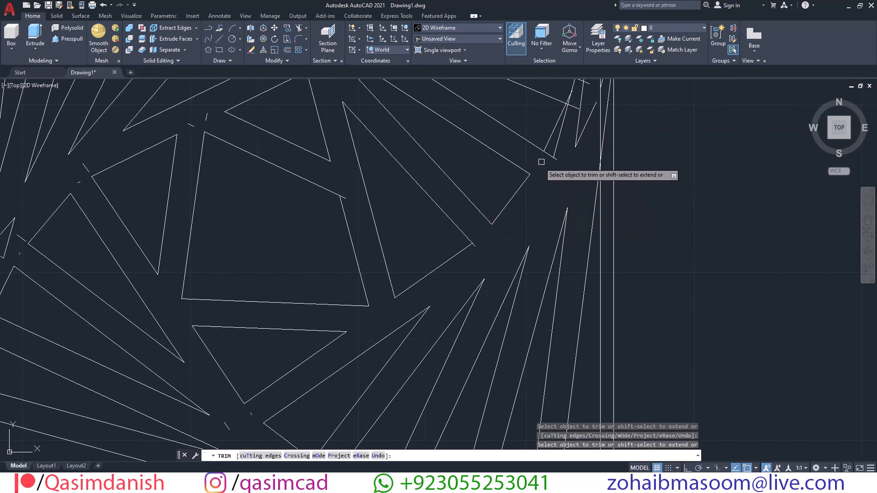
- Trim the overlapping ends of the middle bands near the square's right side
{"action": "middle_click_drag", "start_coordinate": [549, 173], "coordinate": [542, 264]}
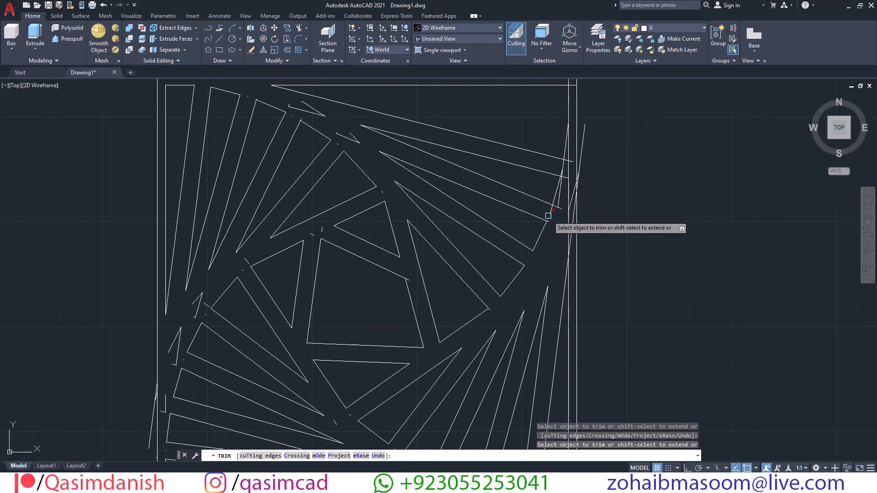
{"action": "scroll", "coordinate": [552, 221], "scroll_direction": "up", "scroll_amount": 3}
{"action": "left_click_drag", "start_coordinate": [566, 167], "coordinate": [574, 144]}
{"action": "key", "text": "Return"}
{"action": "scroll", "coordinate": [617, 228], "scroll_direction": "down", "scroll_amount": 4}
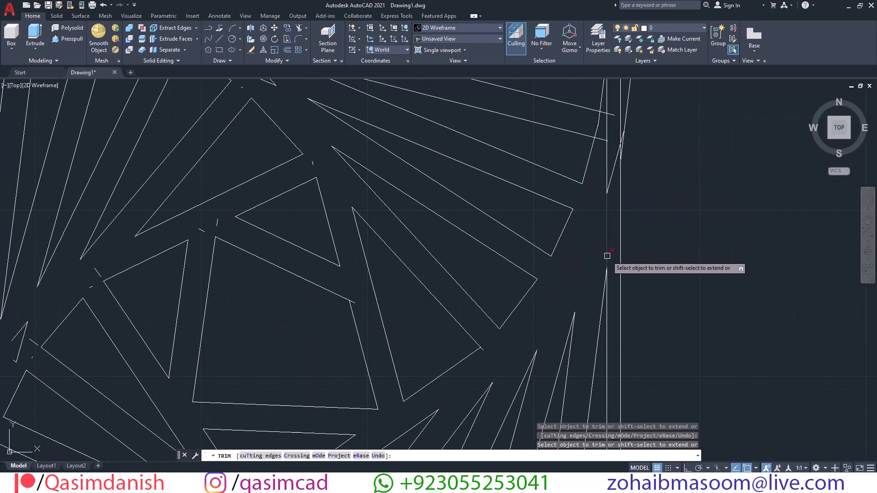
- Trim the crossing ends of the outermost bands on the upper right side and finish trimming
{"action": "left_click", "coordinate": [583, 223]}
{"action": "left_click", "coordinate": [590, 213]}
{"action": "left_click", "coordinate": [596, 205]}
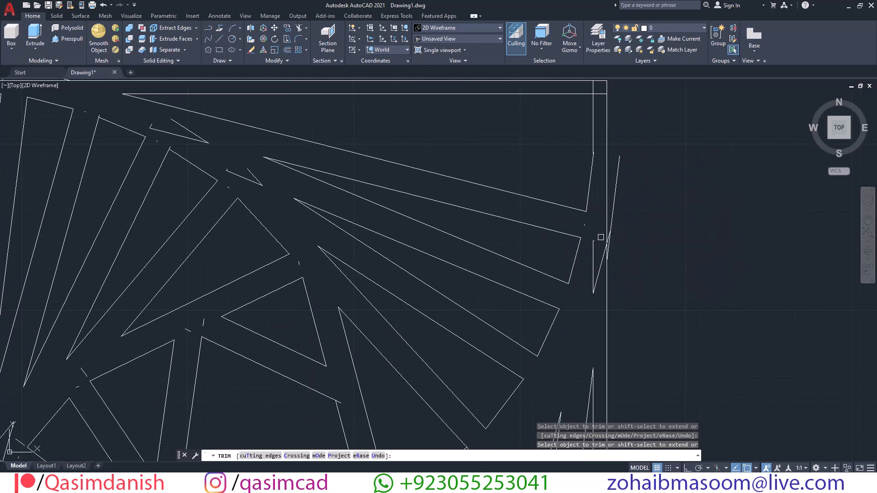
{"action": "left_click_drag", "start_coordinate": [601, 238], "coordinate": [598, 268]}
{"action": "left_click", "coordinate": [601, 92]}
{"action": "scroll", "coordinate": [614, 163], "scroll_direction": "down", "scroll_amount": 3}
{"action": "scroll", "coordinate": [635, 263], "scroll_direction": "up", "scroll_amount": 6}
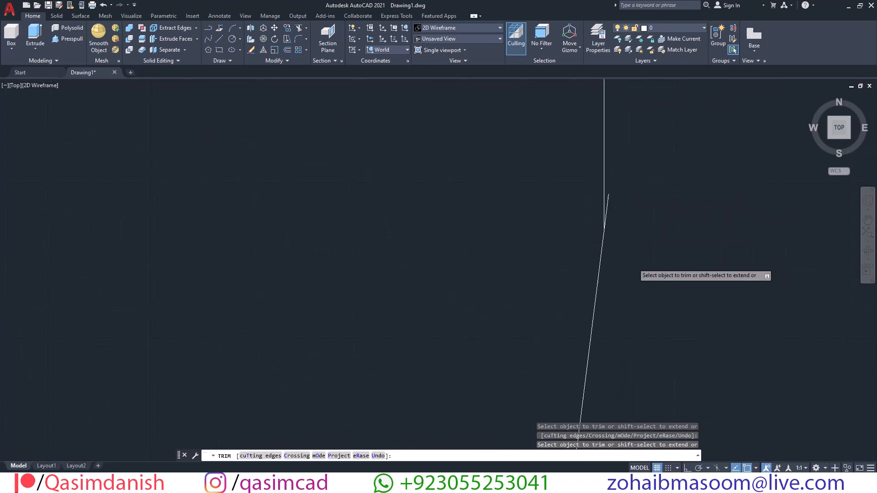
{"action": "scroll", "coordinate": [636, 293], "scroll_direction": "down", "scroll_amount": 6}
{"action": "scroll", "coordinate": [641, 274], "scroll_direction": "down", "scroll_amount": 2}
{"action": "key", "text": "Escape"}
- Erase the leftover line fragments on and just outside the square's upper right side
{"action": "scroll", "coordinate": [593, 211], "scroll_direction": "up", "scroll_amount": 5}
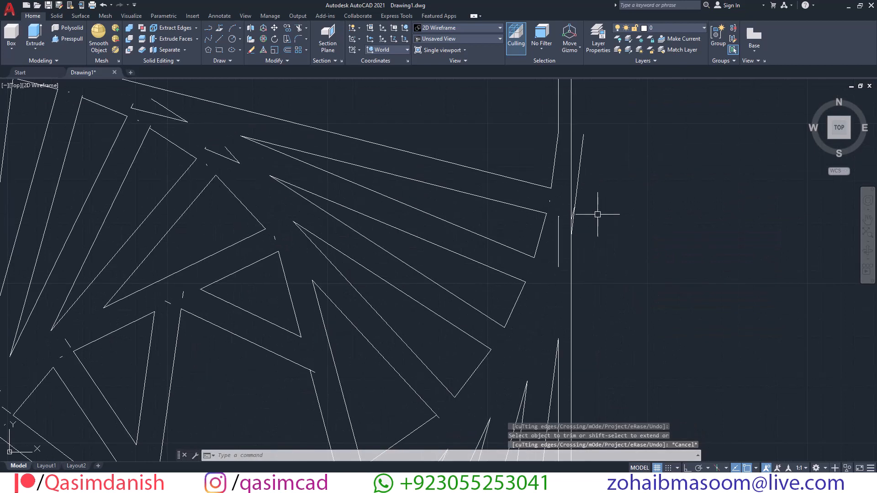
{"action": "left_click", "coordinate": [524, 117]}
{"action": "key", "text": "Escape"}
{"action": "left_click", "coordinate": [583, 147]}
{"action": "key", "text": "Delete"}
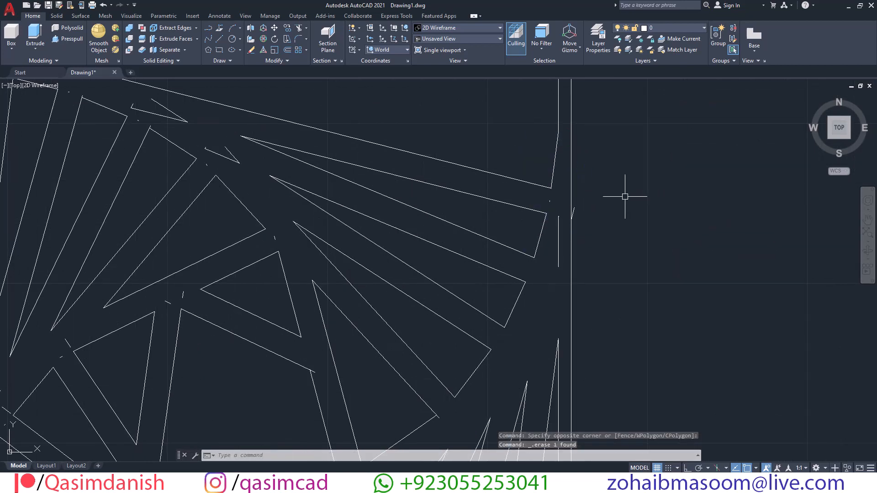
{"action": "left_click", "coordinate": [541, 192]}
{"action": "left_click", "coordinate": [606, 268]}
{"action": "key", "text": "Delete"}
- Erase the leftover line fragments along and just outside the square's upper left edge
{"action": "scroll", "coordinate": [605, 267], "scroll_direction": "down", "scroll_amount": 5}
{"action": "left_click", "coordinate": [345, 154]}
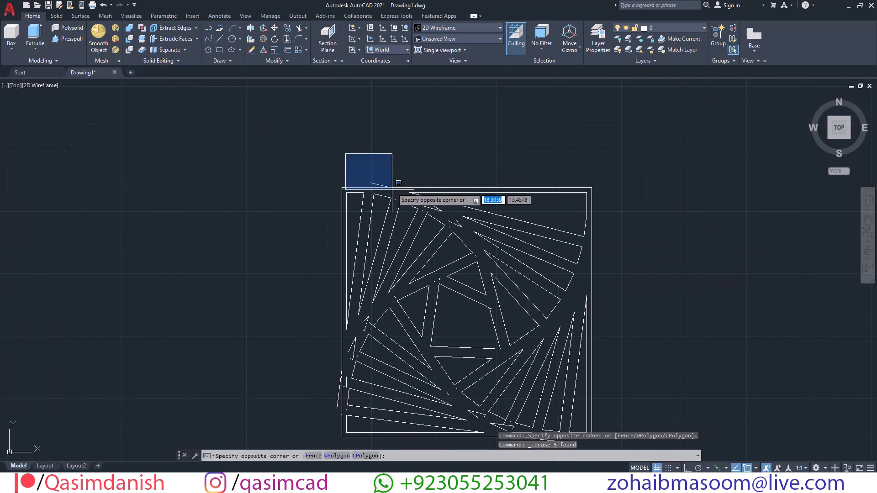
{"action": "left_click", "coordinate": [391, 190]}
{"action": "key", "text": "Delete"}
{"action": "left_click", "coordinate": [392, 190]}
{"action": "left_click", "coordinate": [435, 210]}
{"action": "key", "text": "Delete"}
- Trim the overhanging stubs and clear the loose fragments at the upper ends of the upper left strips
{"action": "scroll", "coordinate": [401, 199], "scroll_direction": "up", "scroll_amount": 5}
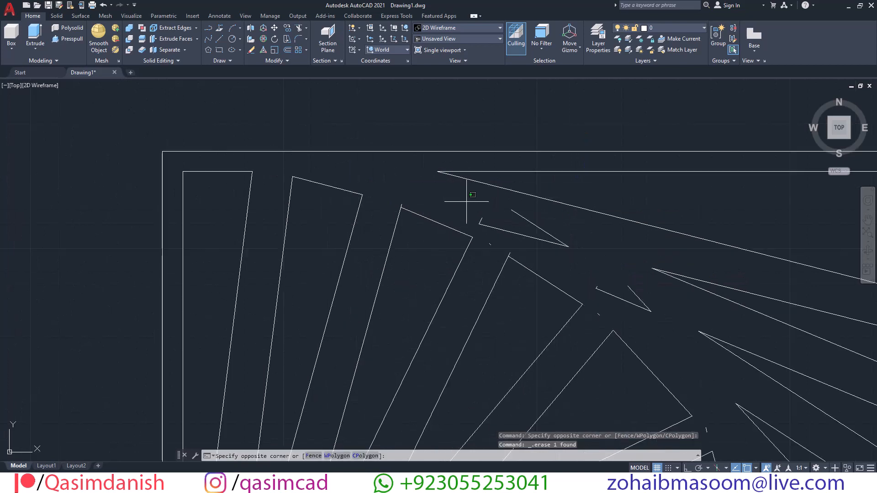
{"action": "type", "text": "r"}
{"action": "key", "text": "Return"}
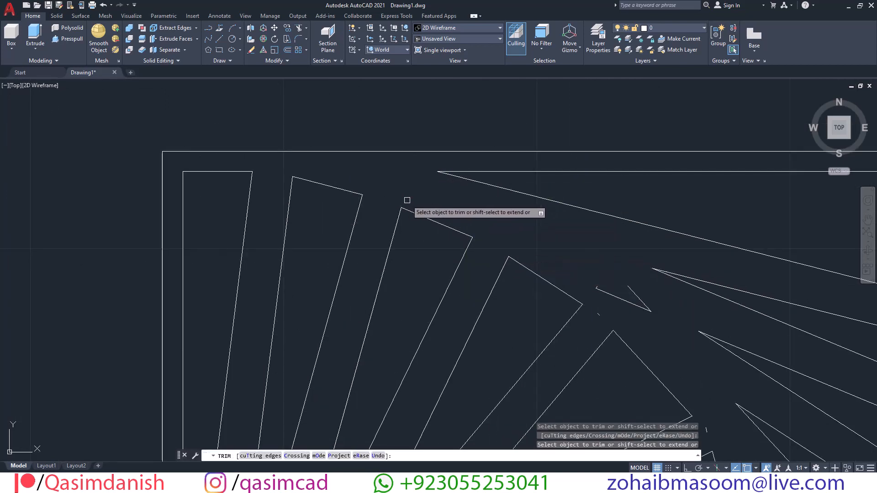
{"action": "key", "text": "Escape"}
{"action": "scroll", "coordinate": [635, 328], "scroll_direction": "down", "scroll_amount": 5}
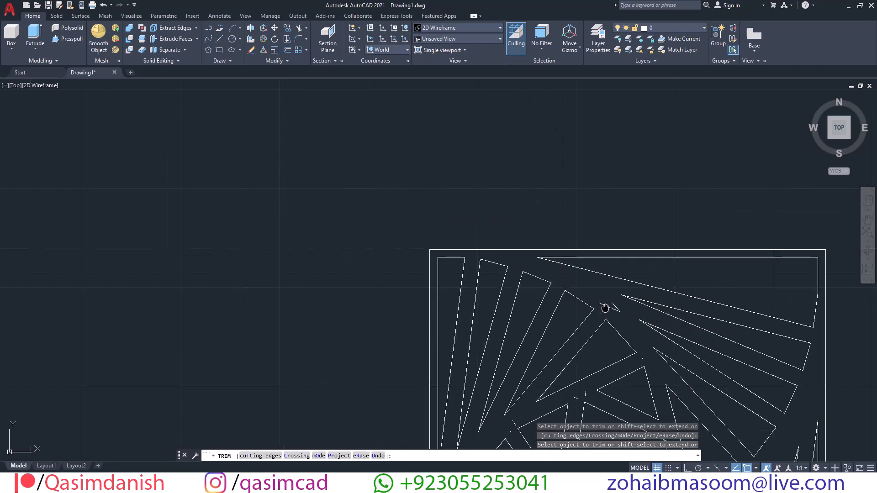
- Erase the loose fragments between the upper strip tips and just above the small triangle over the central polygon
{"action": "scroll", "coordinate": [506, 241], "scroll_direction": "up", "scroll_amount": 5}
{"action": "left_click", "coordinate": [506, 241]}
{"action": "left_click", "coordinate": [584, 294]}
{"action": "key", "text": "Delete"}
{"action": "scroll", "coordinate": [598, 314], "scroll_direction": "down", "scroll_amount": 5}
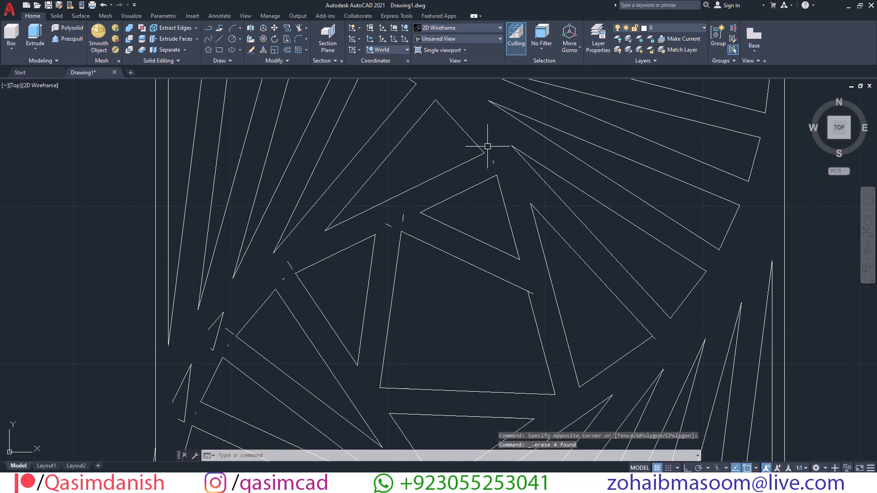
{"action": "left_click", "coordinate": [446, 146]}
{"action": "left_click", "coordinate": [526, 176]}
{"action": "key", "text": "Delete"}
{"action": "key", "text": "Delete"}
- Erase the loose fragments to the left of the central polygon, around the tips of the left strips
{"action": "left_click", "coordinate": [255, 258]}
{"action": "left_click", "coordinate": [318, 293]}
{"action": "key", "text": "Delete"}
{"action": "left_click", "coordinate": [186, 291]}
{"action": "left_click", "coordinate": [248, 349]}
{"action": "key", "text": "Delete"}
- Erase the fragments beside the square's left edge, next to the ends of the middle left strips
{"action": "middle_click_drag", "start_coordinate": [207, 347], "coordinate": [354, 200]}
{"action": "left_click", "coordinate": [249, 210]}
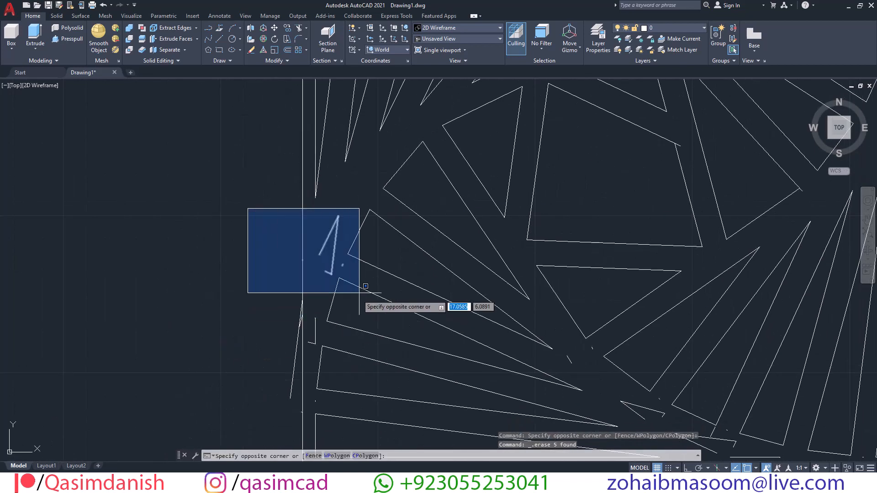
{"action": "left_click", "coordinate": [358, 297]}
{"action": "key", "text": "Delete"}
{"action": "left_click", "coordinate": [235, 321]}
{"action": "left_click", "coordinate": [342, 438]}
{"action": "key", "text": "Delete"}
- Erase the line fragments on and just outside the square's lower left edge, keeping the strips
{"action": "middle_click_drag", "start_coordinate": [306, 370], "coordinate": [325, 285]}
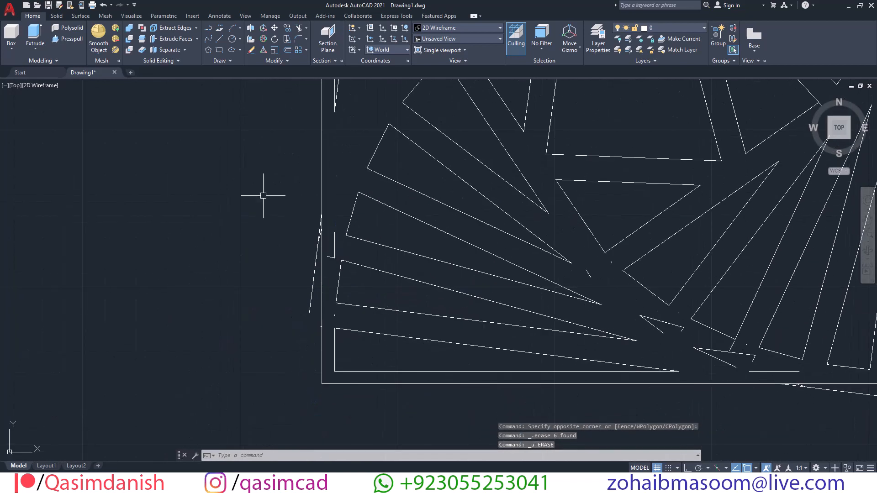
{"action": "left_click", "coordinate": [262, 195]}
{"action": "left_click", "coordinate": [323, 337]}
{"action": "key", "text": "Delete"}
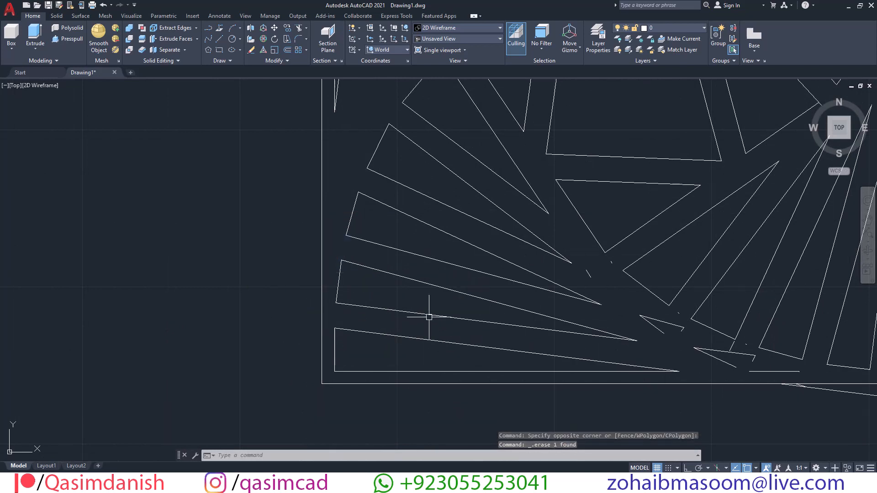
- Erase the loose fragments around the pointed tips of the lower left strips
{"action": "left_click", "coordinate": [574, 243]}
{"action": "left_click", "coordinate": [612, 287]}
{"action": "key", "text": "Delete"}
{"action": "middle_click_drag", "start_coordinate": [638, 306], "coordinate": [483, 269]}
{"action": "left_click", "coordinate": [473, 256]}
{"action": "left_click", "coordinate": [561, 309]}
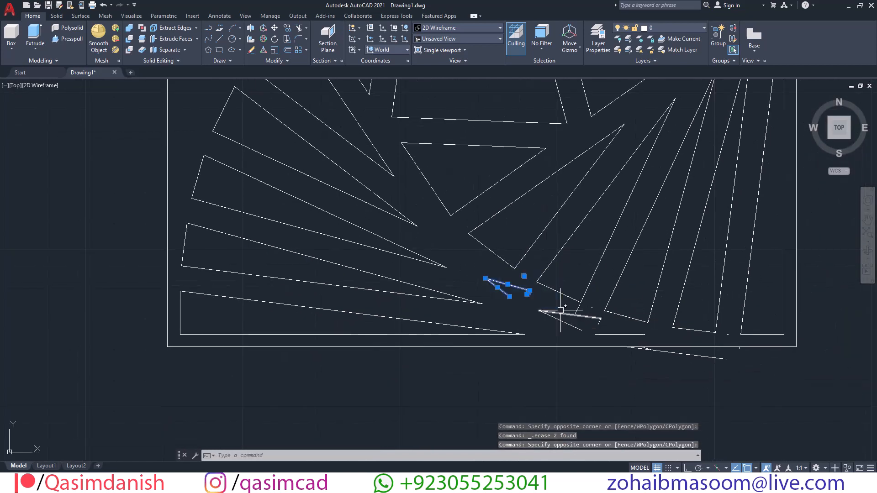
{"action": "key", "text": "Delete"}
- Erase the remaining fragments near the bottom strip ends and on and below the square's bottom edge
{"action": "left_click", "coordinate": [537, 294]}
{"action": "left_click", "coordinate": [652, 343]}
{"action": "key", "text": "Delete"}
{"action": "left_click", "coordinate": [611, 330]}
{"action": "left_click", "coordinate": [774, 380]}
{"action": "key", "text": "Delete"}
- Draw a line closing the open lower end of the strip at the lower right
{"action": "type", "text": "l"}
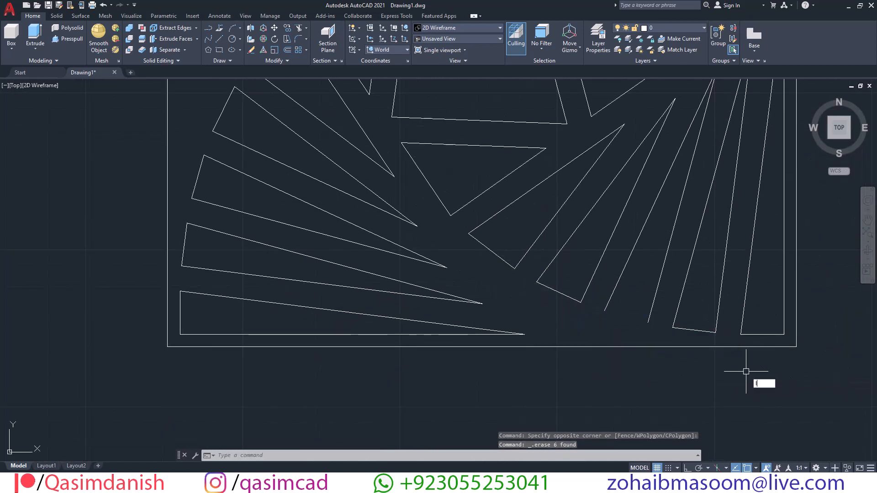
{"action": "key", "text": "Return"}
{"action": "left_click", "coordinate": [649, 322]}
{"action": "left_click", "coordinate": [605, 310]}
- Trim the overhanging line ends at the corners of the central polygon and the large triangle to its right
{"action": "scroll", "coordinate": [592, 329], "scroll_direction": "down", "scroll_amount": 2}
{"action": "middle_click_drag", "start_coordinate": [749, 250], "coordinate": [727, 290]}
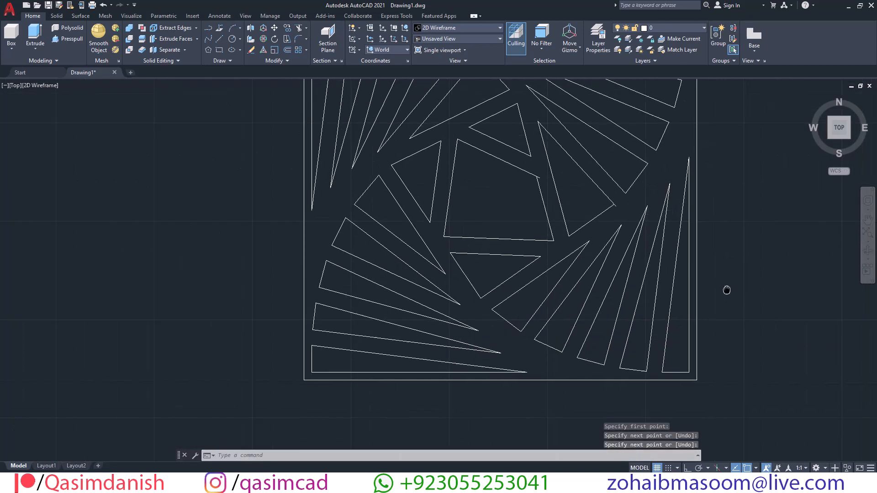
{"action": "type", "text": "tr"}
{"action": "key", "text": "Return"}
{"action": "scroll", "coordinate": [594, 201], "scroll_direction": "up", "scroll_amount": 4}
{"action": "scroll", "coordinate": [640, 327], "scroll_direction": "down", "scroll_amount": 6}
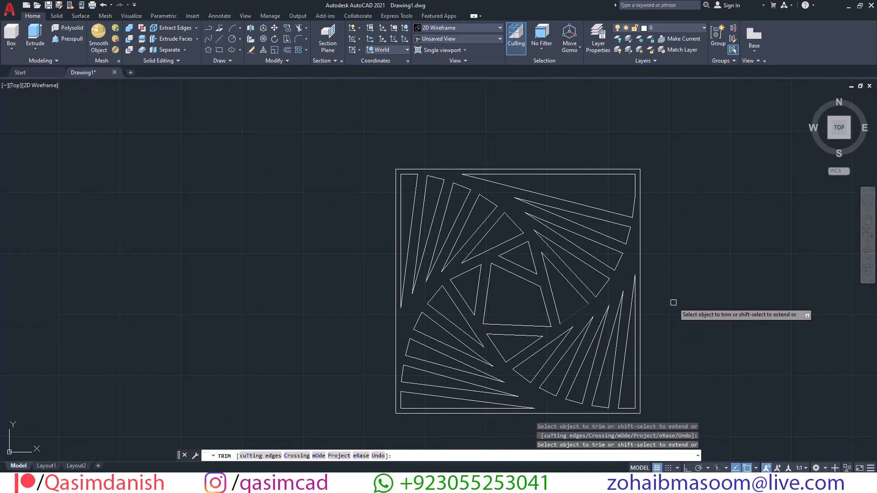
{"action": "key", "text": "Escape"}
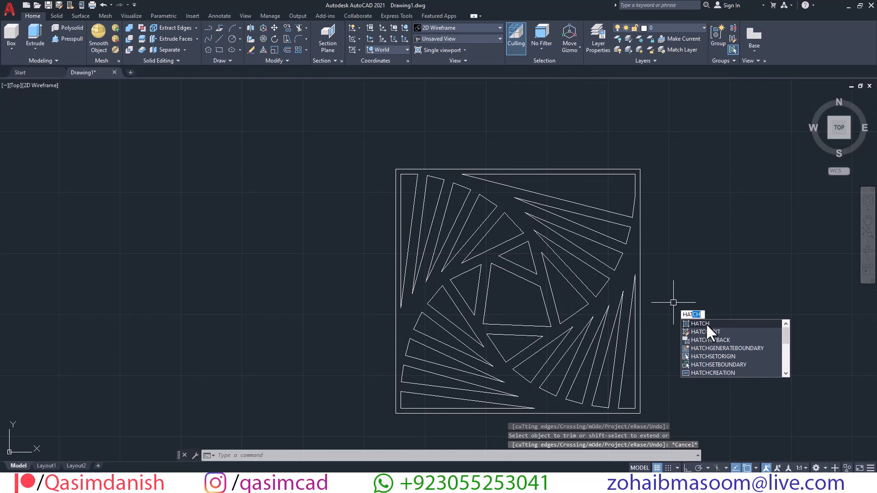
- Hatch the connected band area between the openings and the outer square with the SOLID pattern
{"action": "left_click", "coordinate": [706, 323]}
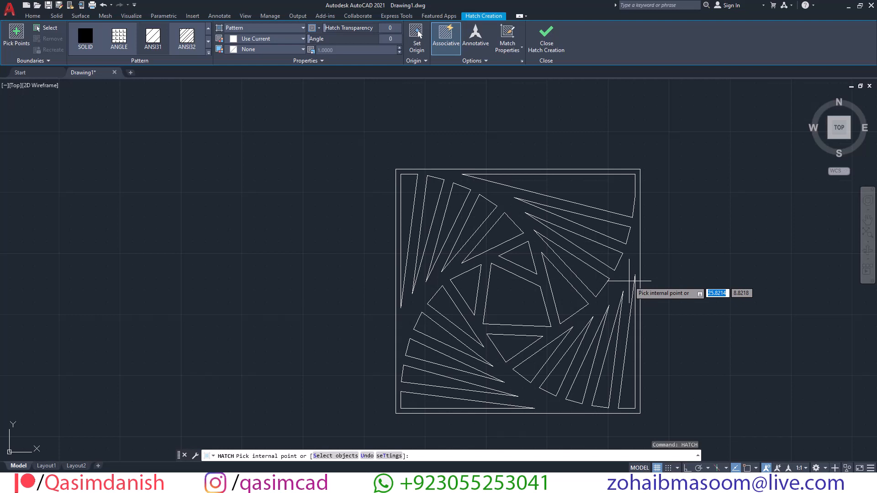
{"action": "left_click", "coordinate": [634, 281]}
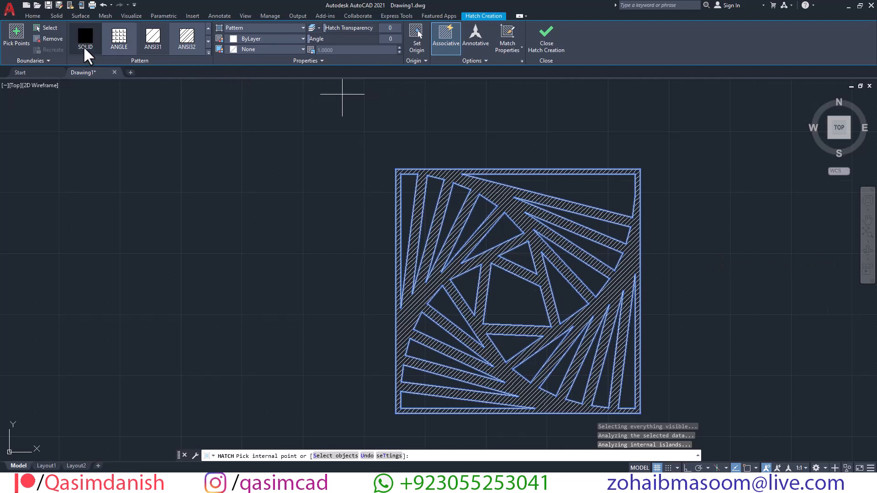
{"action": "left_click", "coordinate": [85, 41]}
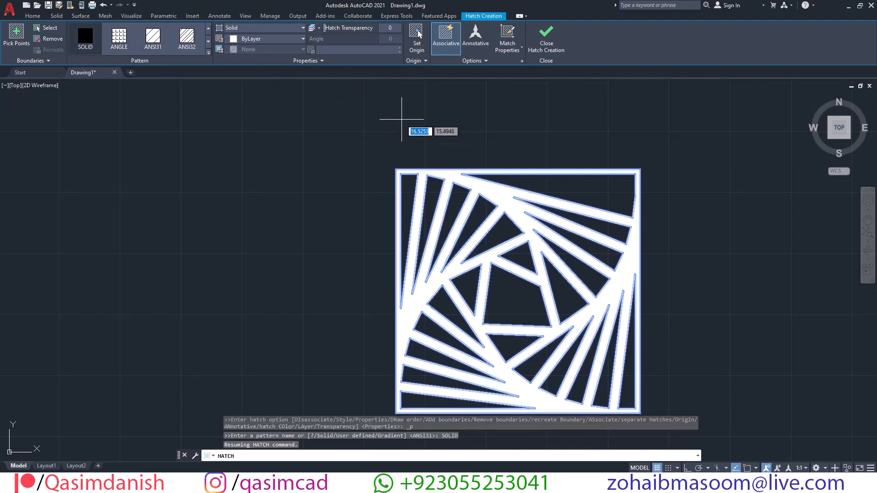
{"action": "key", "text": "Return"}
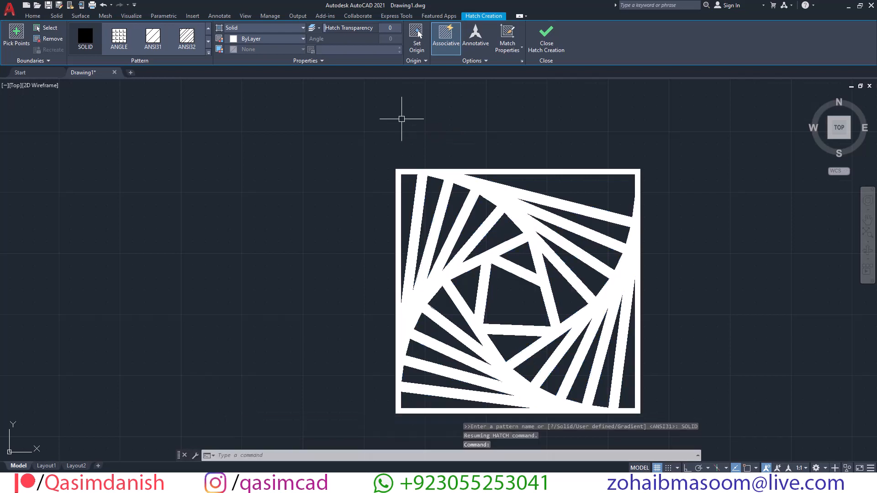
- Erase the outer square's four boundary lines around the solid hatch
{"action": "scroll", "coordinate": [539, 220], "scroll_direction": "down", "scroll_amount": 2}
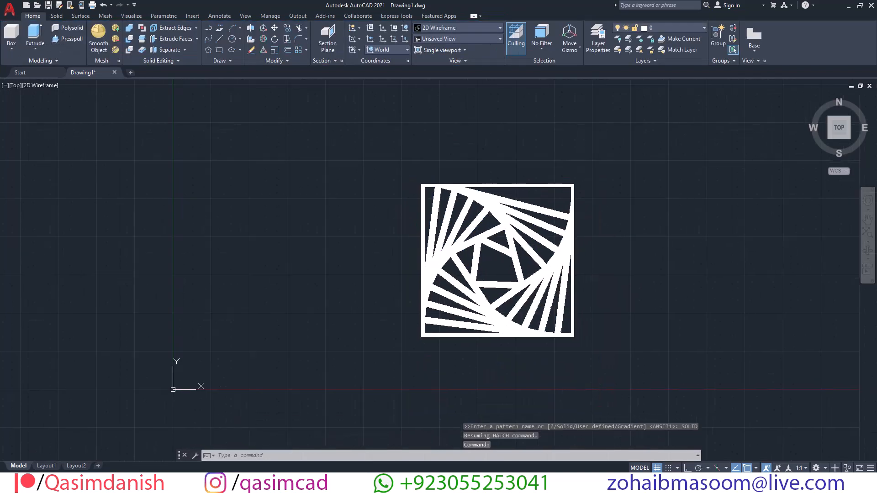
{"action": "left_click", "coordinate": [575, 213]}
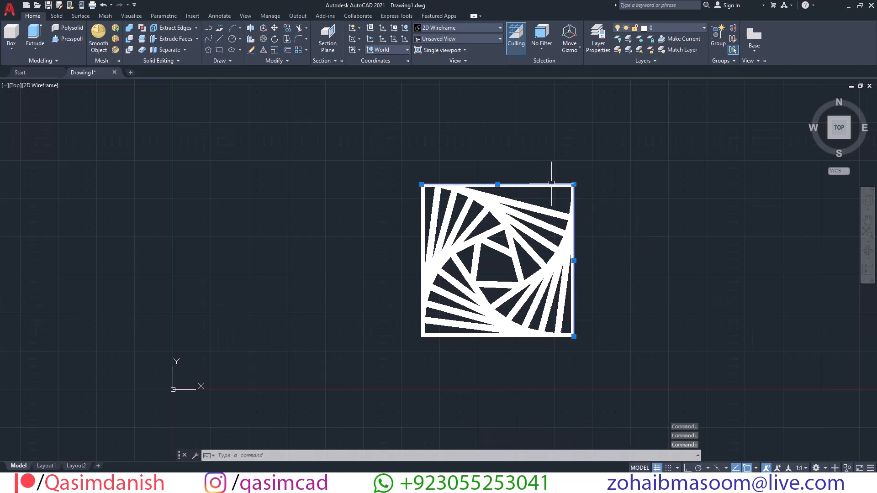
{"action": "left_click", "coordinate": [513, 338]}
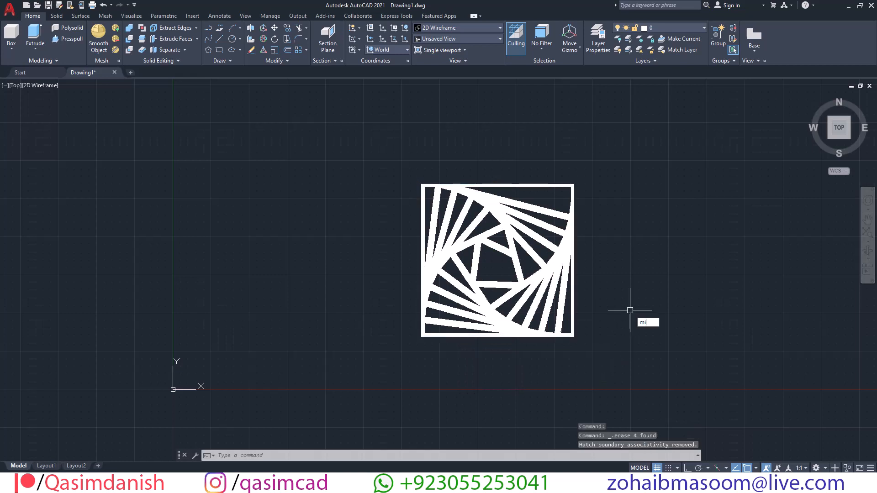
- Mirror the whole hatched tile about its right edge with Ortho on, keeping the source objects
{"action": "key", "text": "Return"}
{"action": "left_click", "coordinate": [387, 157]}
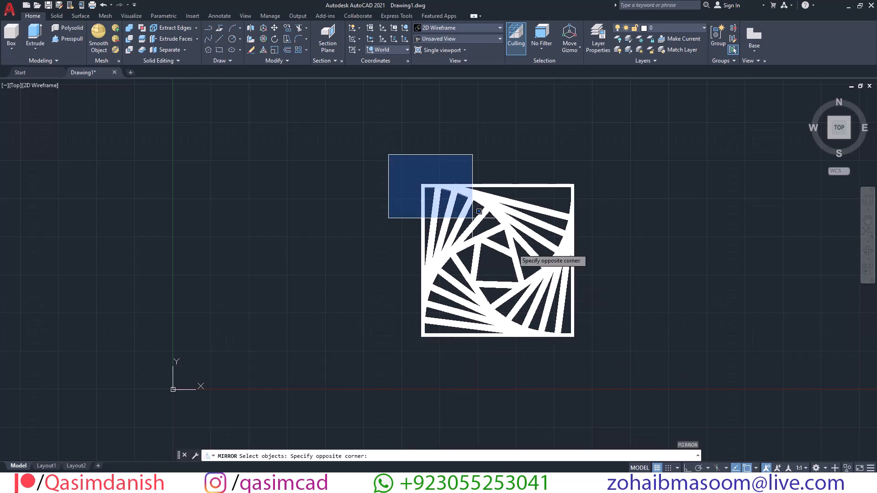
{"action": "left_click", "coordinate": [656, 371]}
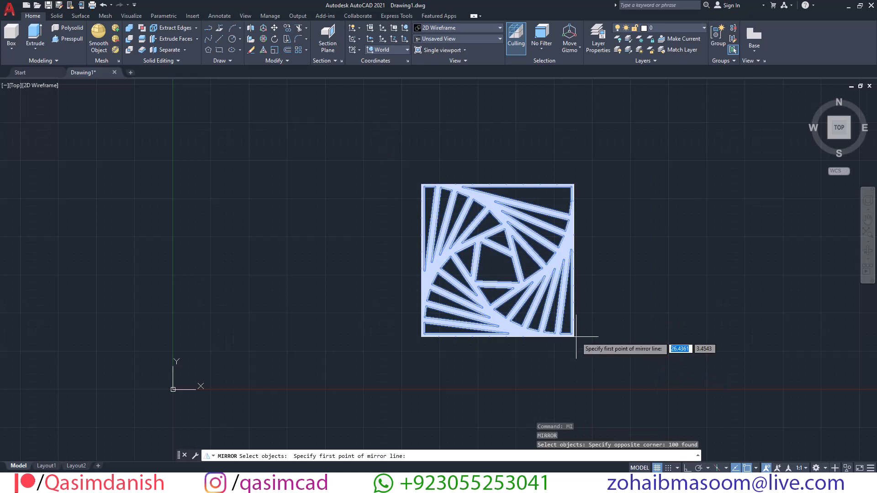
{"action": "scroll", "coordinate": [574, 337], "scroll_direction": "up", "scroll_amount": 4}
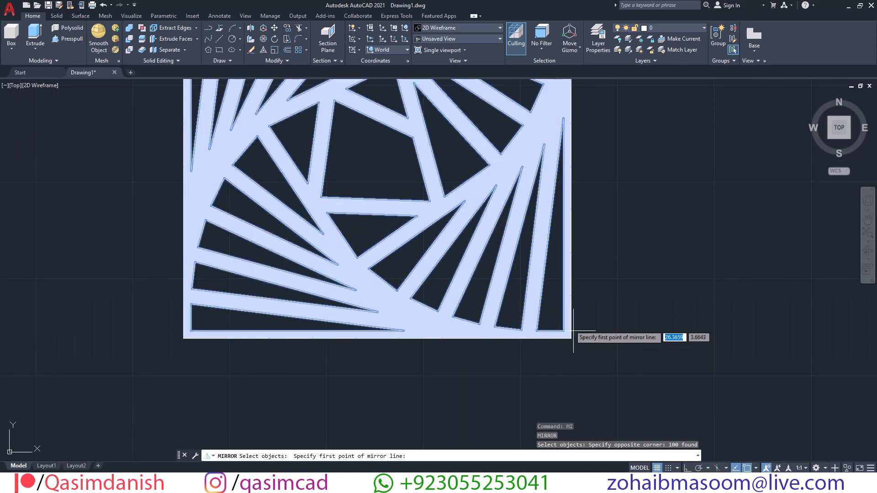
{"action": "left_click", "coordinate": [573, 252]}
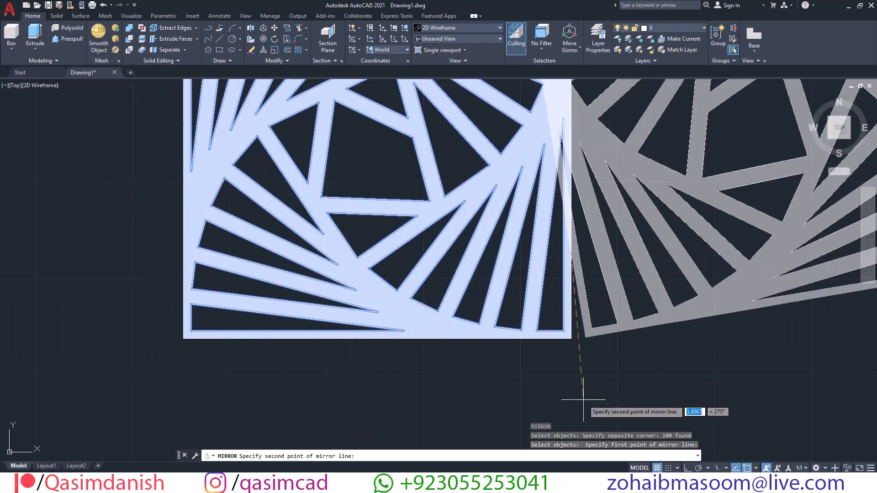
{"action": "left_click", "coordinate": [687, 468]}
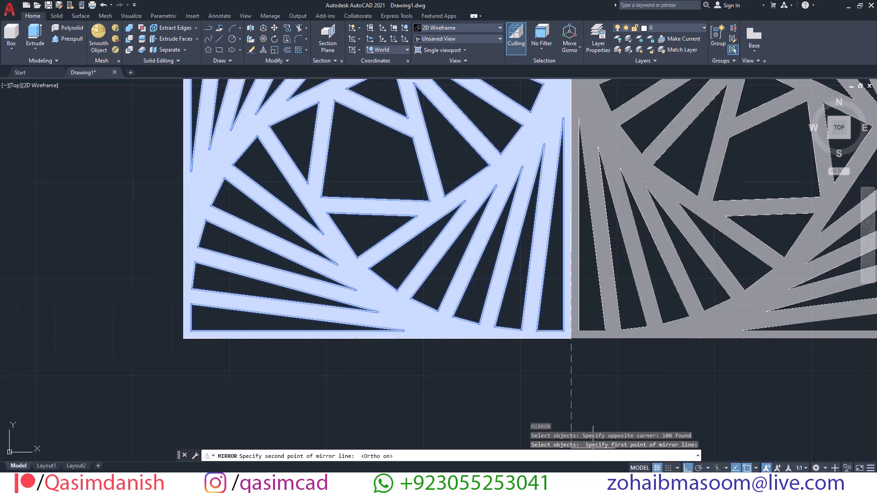
{"action": "left_click", "coordinate": [597, 389]}
{"action": "key", "text": "Return"}
- Mirror both tiles downward about their horizontal bottom edge, keeping the source objects
{"action": "scroll", "coordinate": [597, 389], "scroll_direction": "down", "scroll_amount": 4}
{"action": "scroll", "coordinate": [596, 389], "scroll_direction": "down", "scroll_amount": 2}
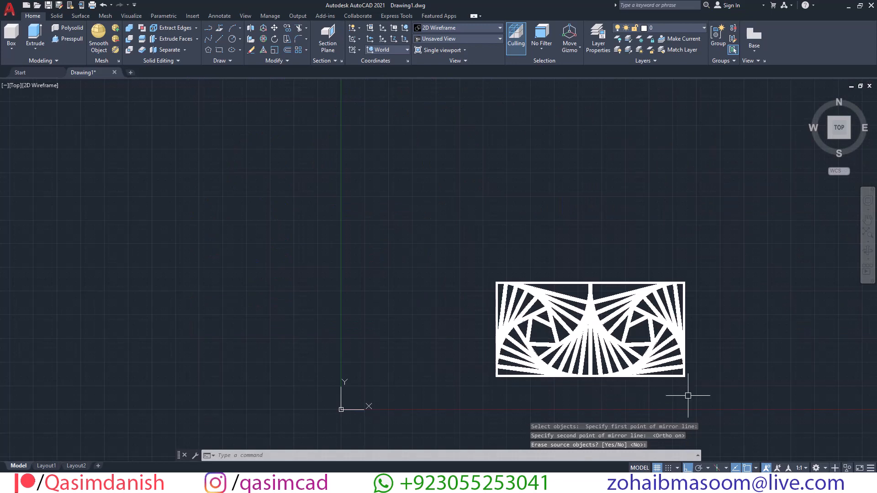
{"action": "key", "text": "Return"}
{"action": "left_click", "coordinate": [707, 397]}
{"action": "left_click", "coordinate": [464, 259]}
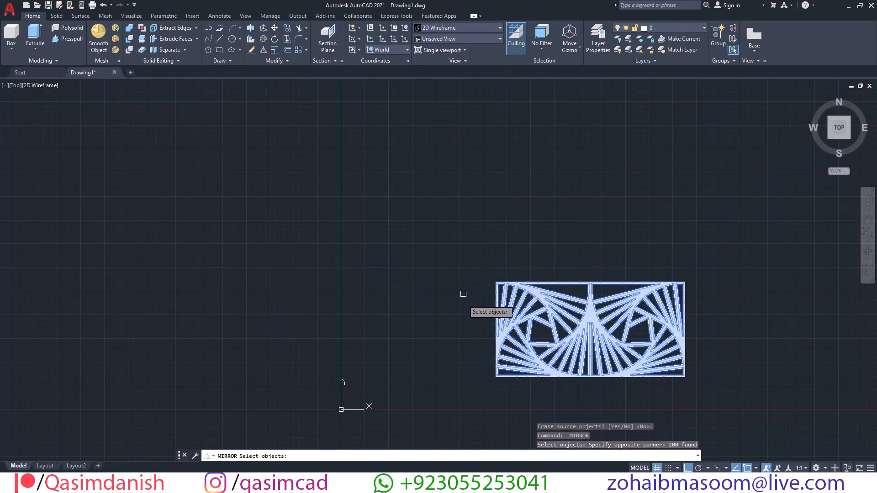
{"action": "scroll", "coordinate": [491, 365], "scroll_direction": "up", "scroll_amount": 5}
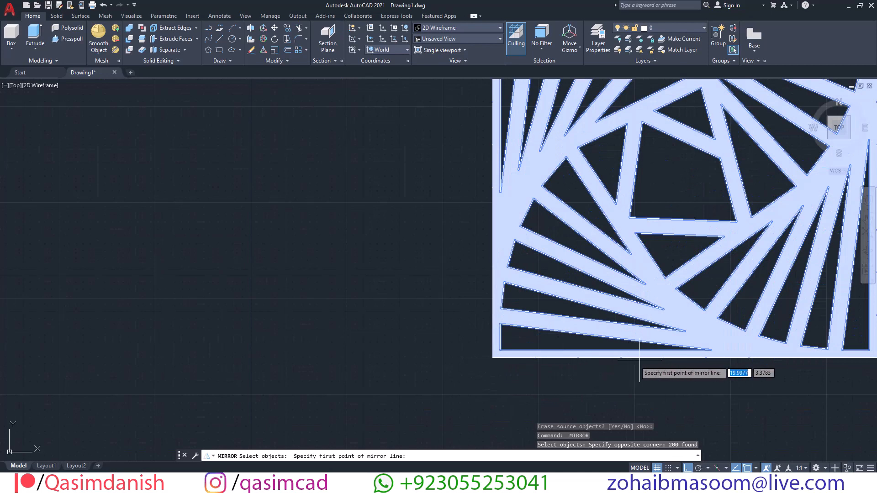
{"action": "left_click", "coordinate": [664, 358]}
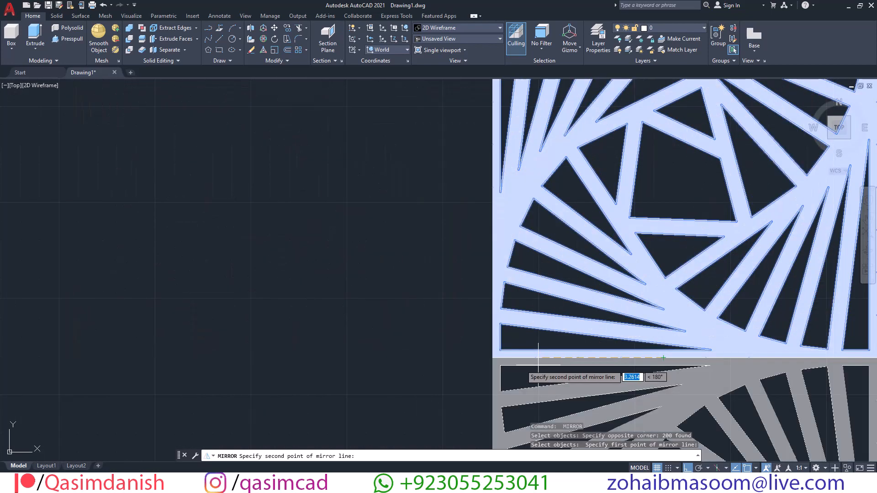
{"action": "left_click", "coordinate": [475, 363]}
{"action": "key", "text": "Return"}
- Create an associative rectangular array of the whole four-tile motif with 20-unit spacing between both columns and rows
{"action": "scroll", "coordinate": [476, 363], "scroll_direction": "down", "scroll_amount": 4}
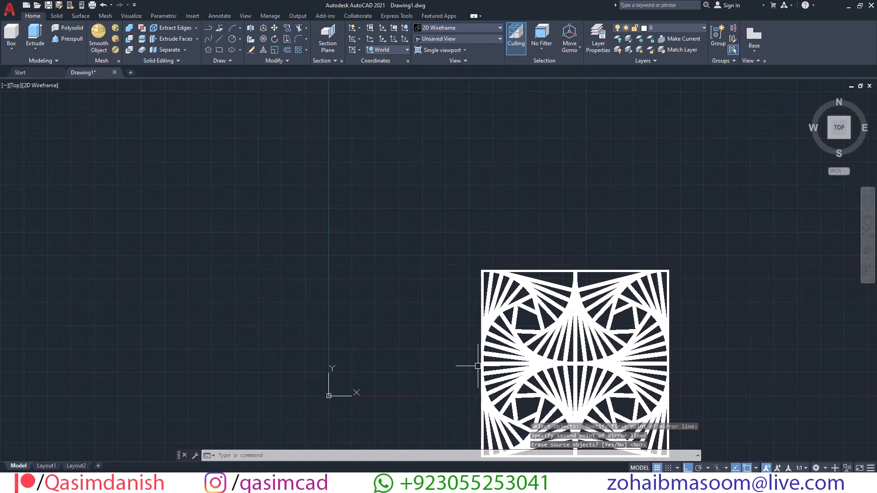
{"action": "middle_click_drag", "start_coordinate": [609, 313], "coordinate": [501, 195]}
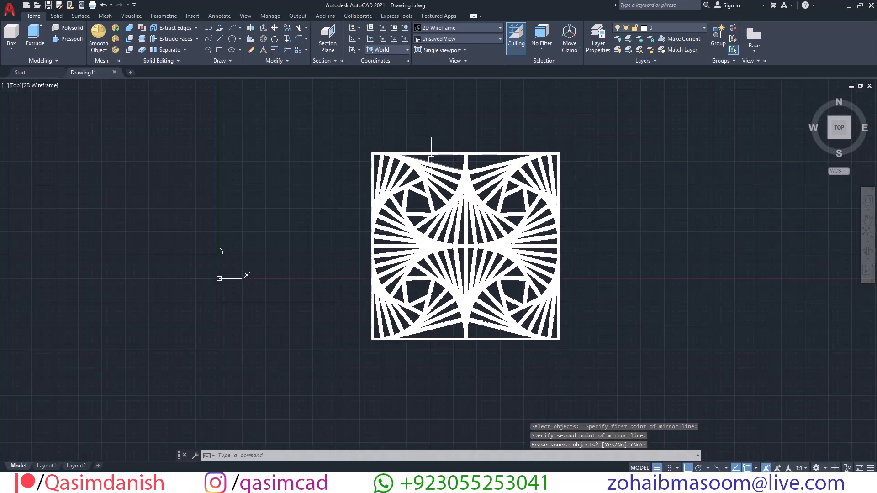
{"action": "left_click", "coordinate": [297, 48]}
{"action": "left_click", "coordinate": [358, 135]}
{"action": "left_click", "coordinate": [685, 397]}
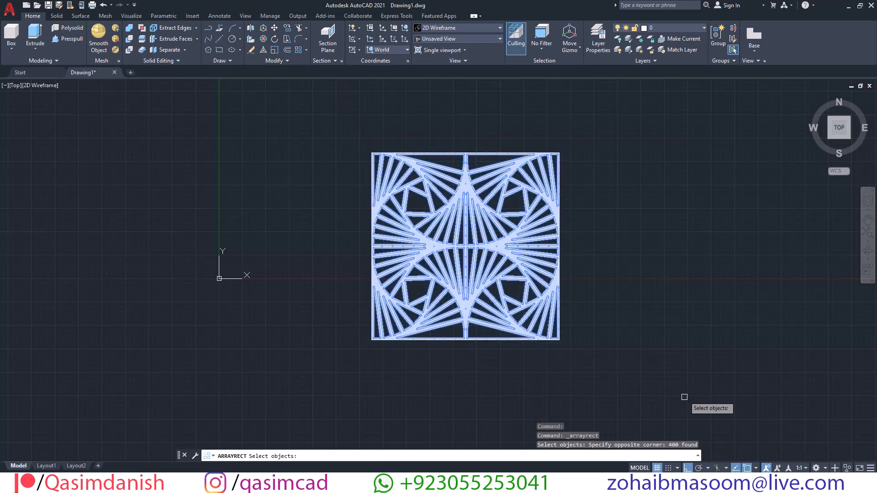
{"action": "key", "text": "Return"}
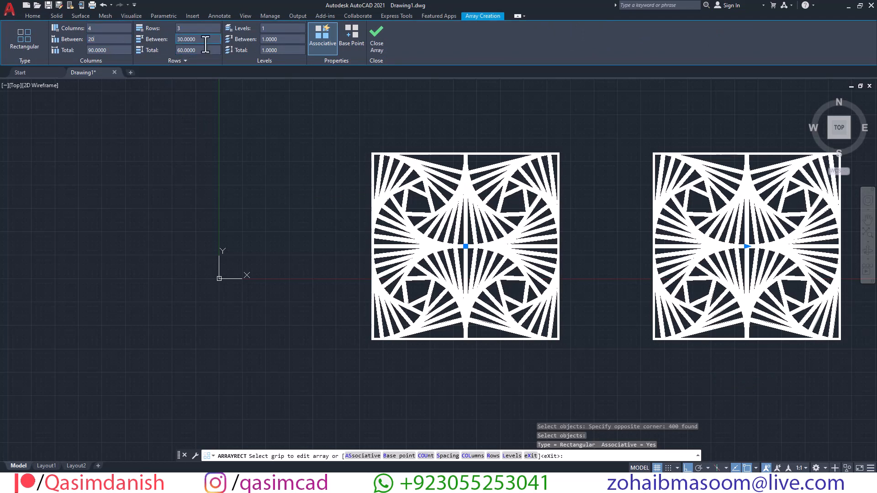
{"action": "key", "text": "Return"}
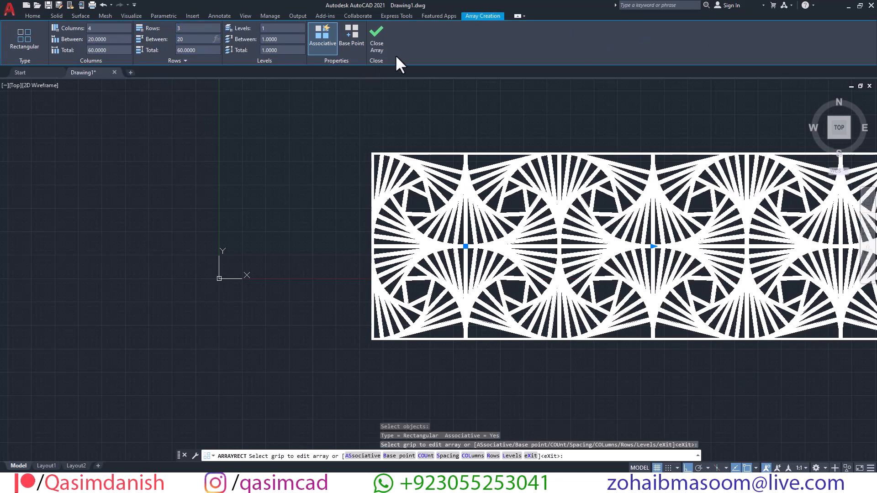
{"action": "key", "text": "Return"}
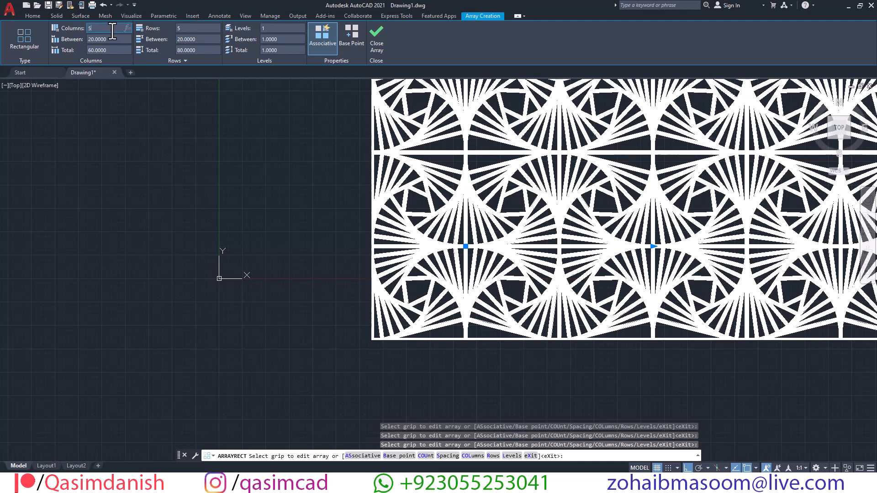
- Set the motif array to 5 columns and 5 rows and finish the array
{"action": "scroll", "coordinate": [421, 201], "scroll_direction": "down", "scroll_amount": 4}
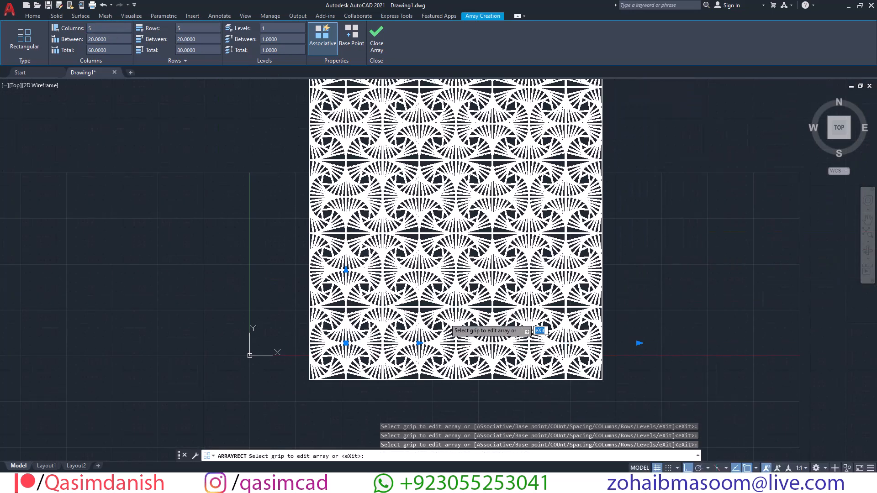
{"action": "key", "text": "Return"}
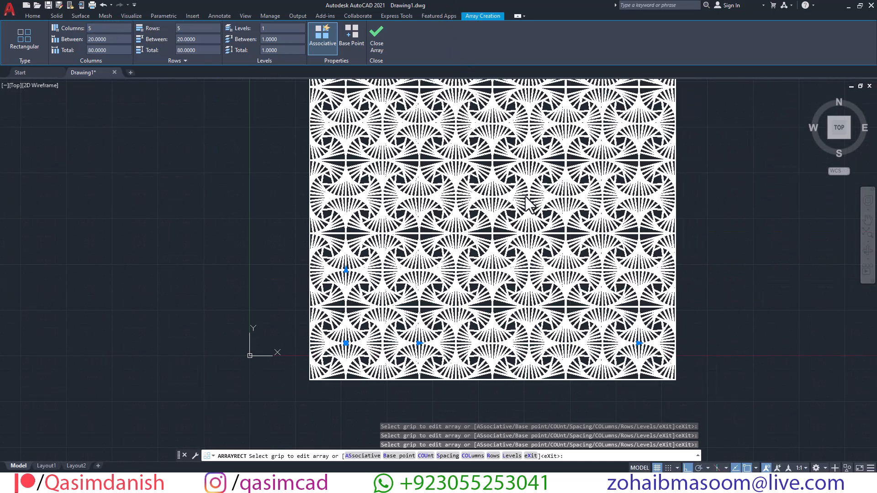
{"action": "scroll", "coordinate": [526, 199], "scroll_direction": "up", "scroll_amount": 5}
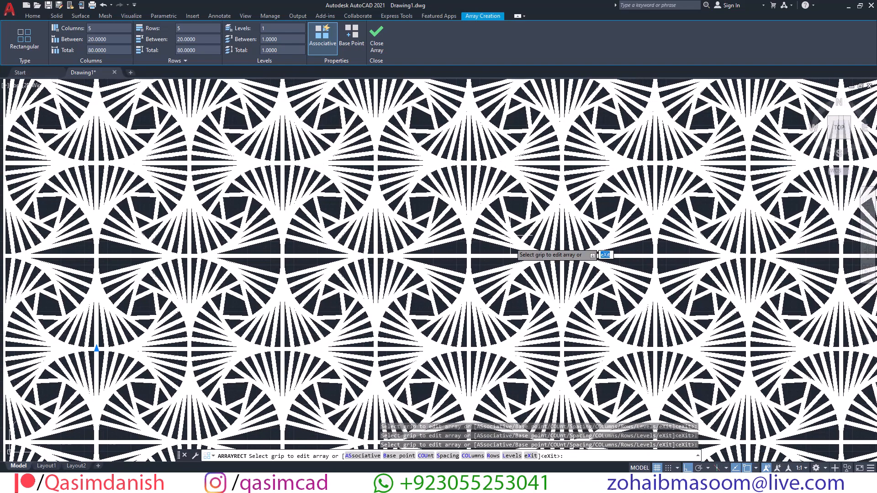
{"action": "key", "text": "Return"}
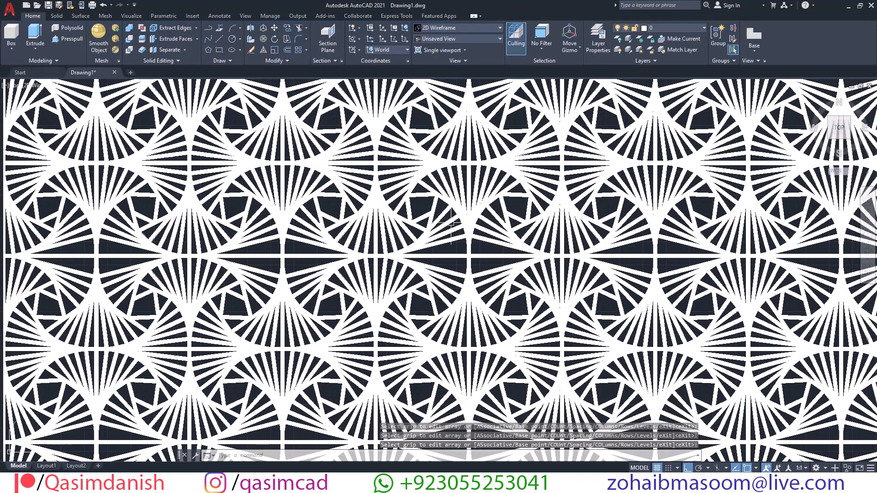
{"action": "middle_click_drag", "start_coordinate": [451, 240], "coordinate": [502, 286]}
{"action": "scroll", "coordinate": [501, 286], "scroll_direction": "down", "scroll_amount": 1}
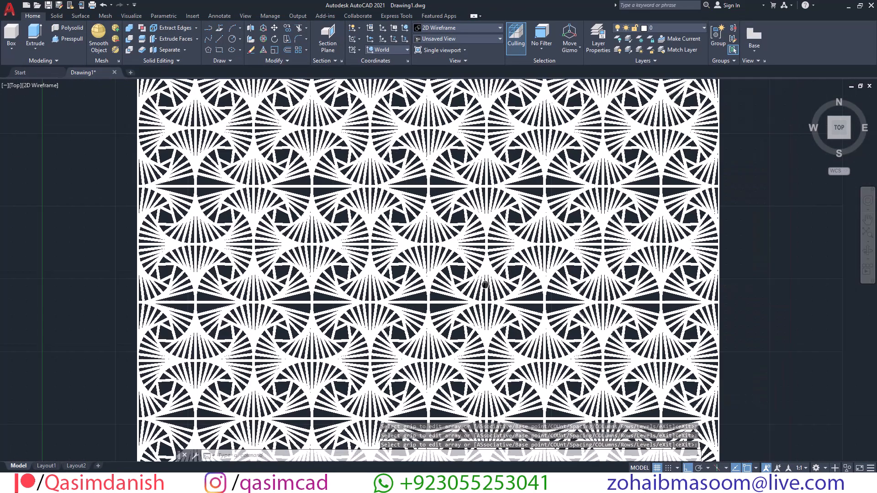
{"action": "scroll", "coordinate": [482, 283], "scroll_direction": "down", "scroll_amount": 2}
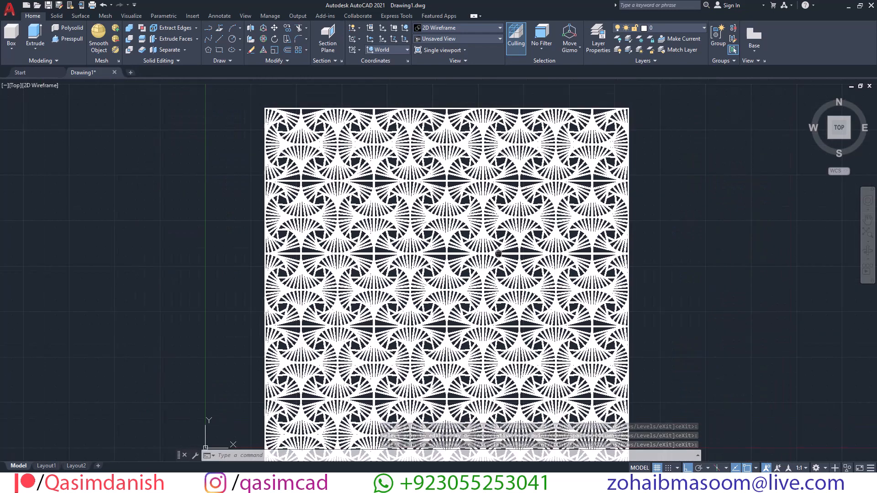